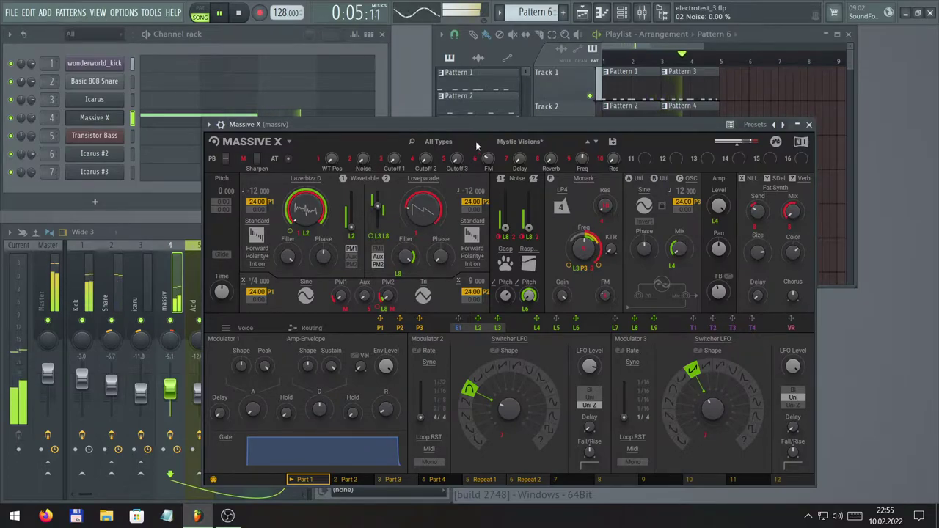
- Unmute Track 3 in the playlist and open the first Icarus synth, on channel 3
{"action": "left_click", "coordinate": [646, 47]}
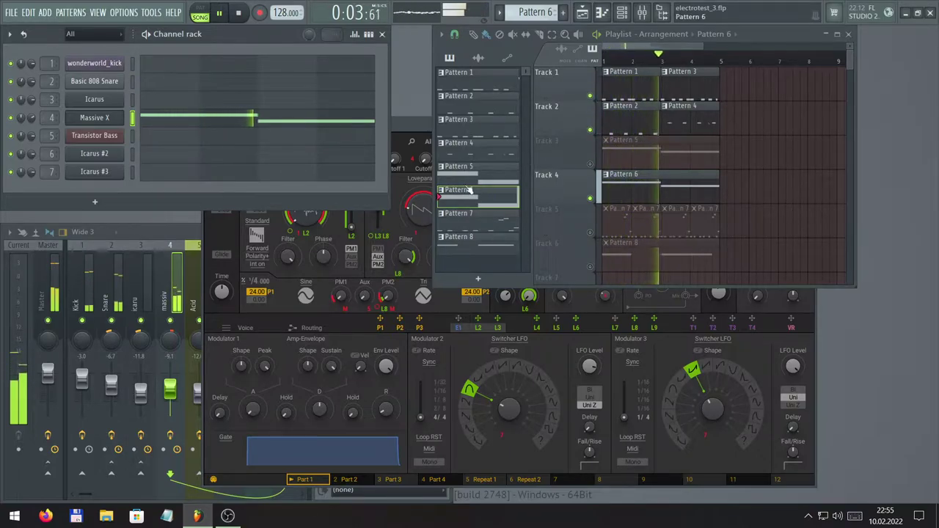
{"action": "left_click", "coordinate": [404, 124]}
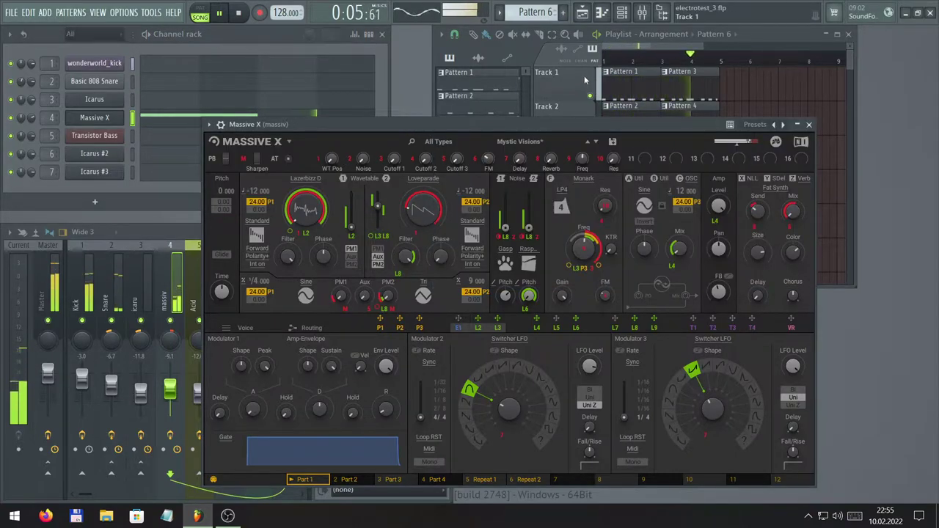
{"action": "left_click", "coordinate": [635, 50]}
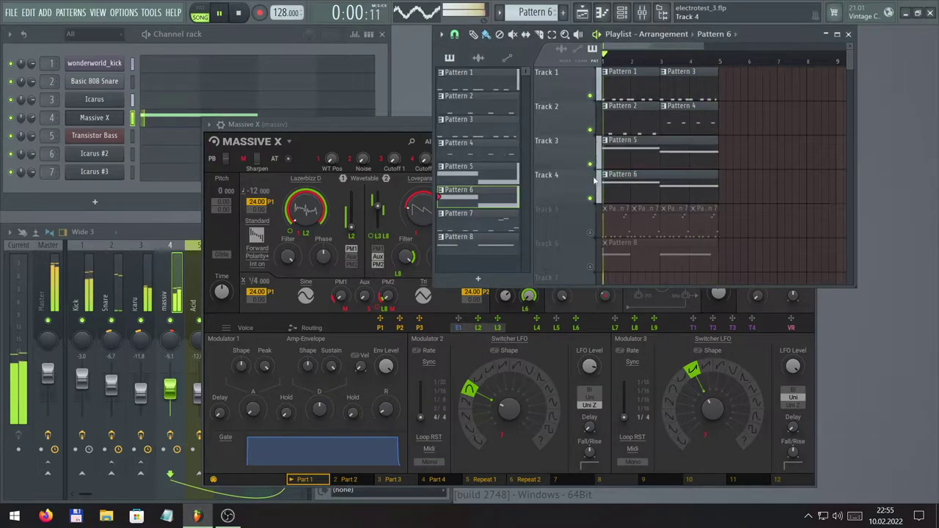
{"action": "left_click", "coordinate": [306, 48]}
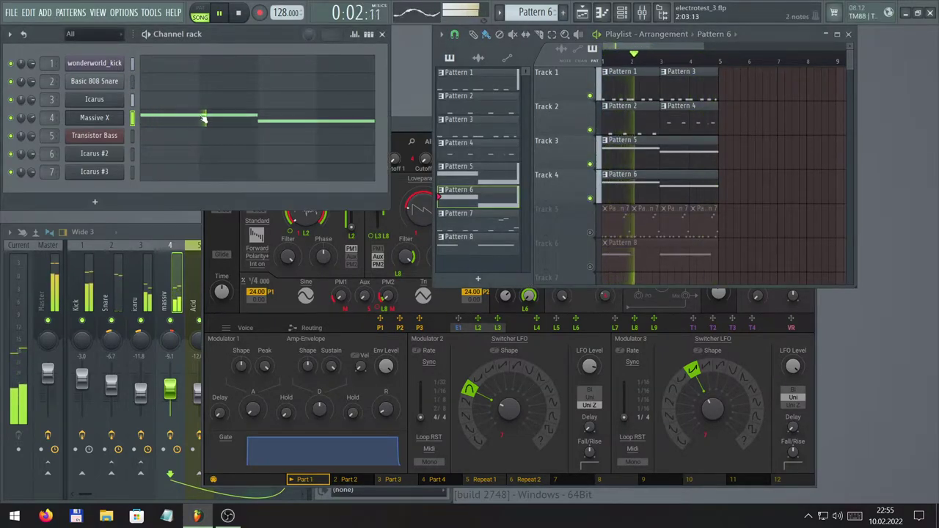
{"action": "left_click", "coordinate": [96, 99]}
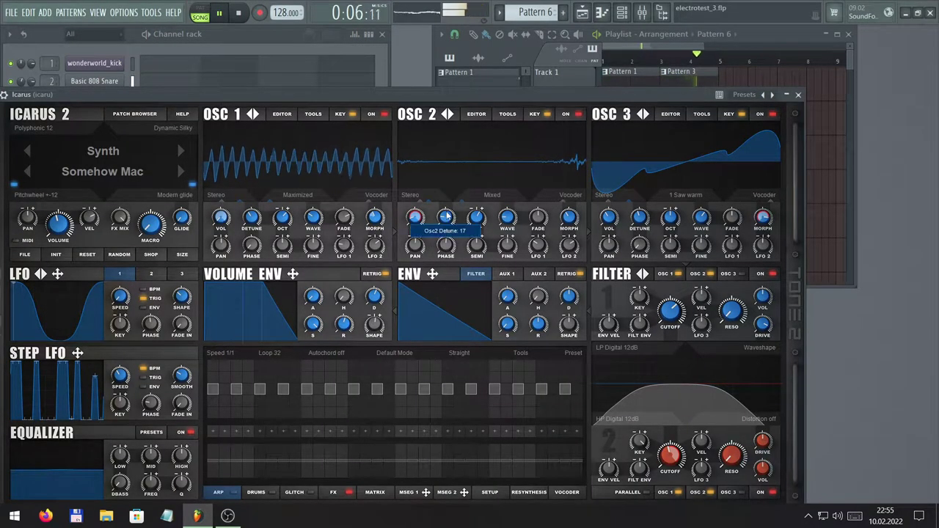
- Try different octave settings for OSC 1 in Icarus, including 1, -3 and -4
{"action": "scroll", "coordinate": [251, 217], "scroll_direction": "up", "scroll_amount": 3}
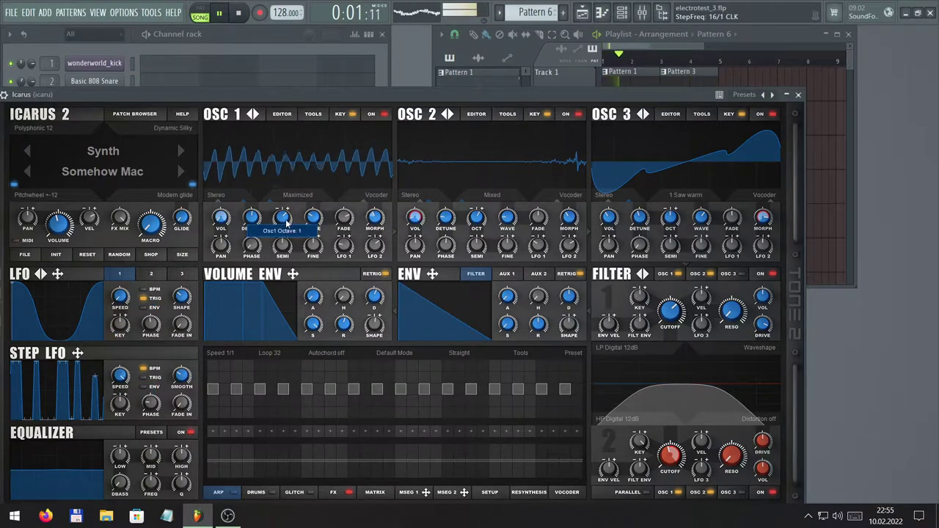
{"action": "left_click_drag", "start_coordinate": [290, 273], "coordinate": [290, 280]}
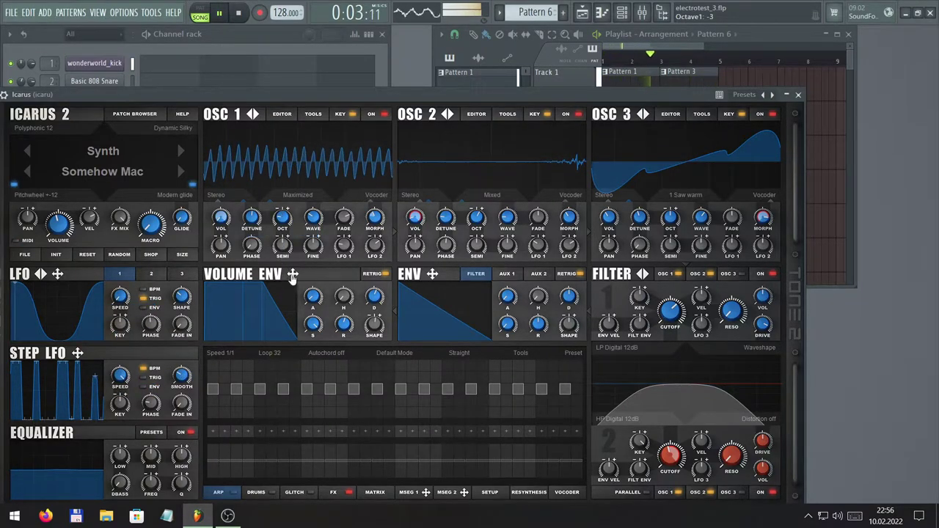
{"action": "left_click_drag", "start_coordinate": [285, 230], "coordinate": [290, 248]}
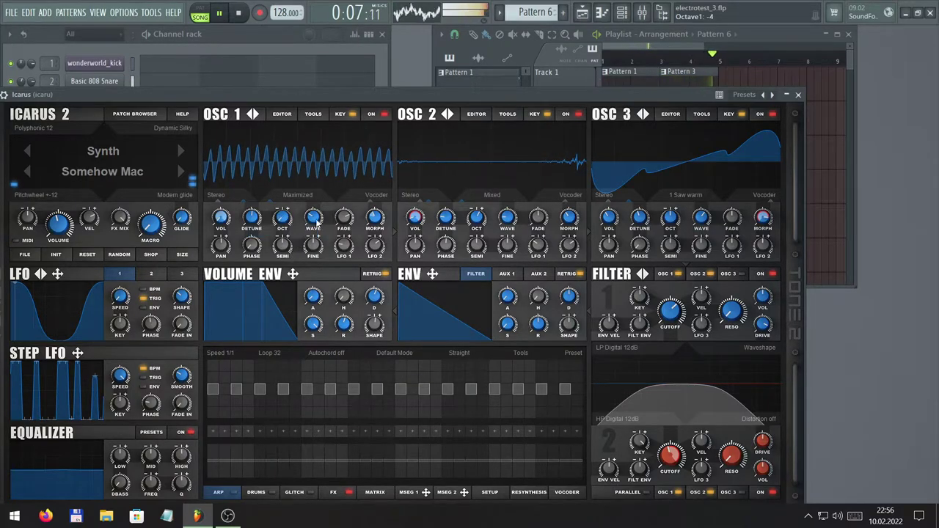
{"action": "left_click_drag", "start_coordinate": [229, 227], "coordinate": [229, 218]}
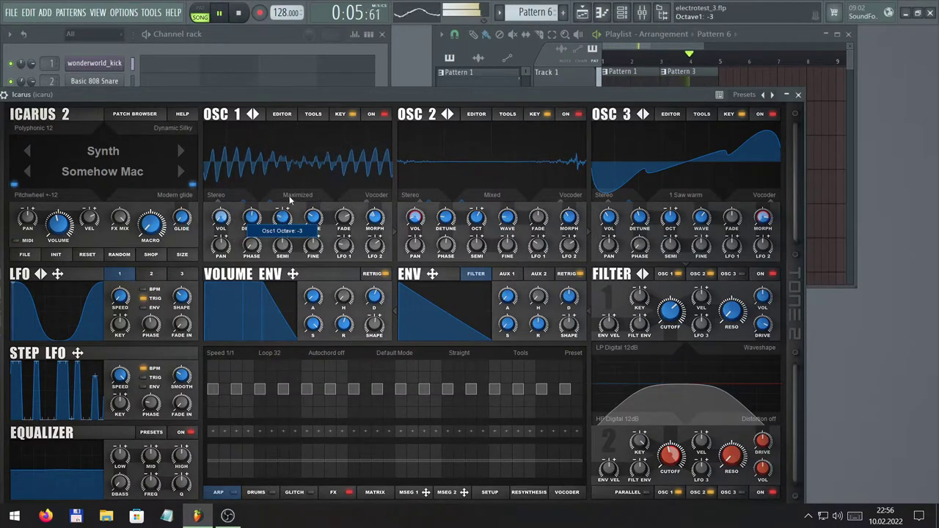
{"action": "scroll", "coordinate": [221, 218], "scroll_direction": "up", "scroll_amount": 3}
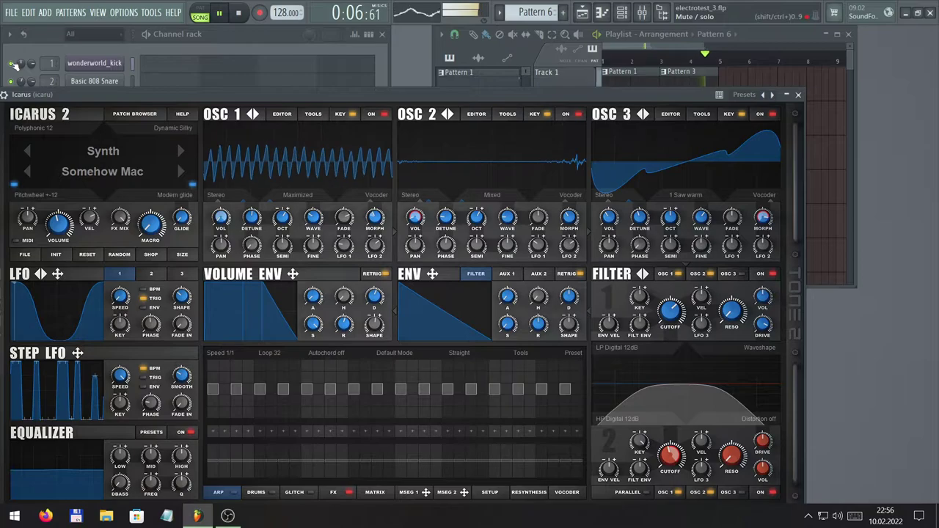
- Mute the wonderworld_kick channel and raise the OSC 1 volume in Icarus
{"action": "left_click", "coordinate": [46, 87]}
{"action": "left_click", "coordinate": [227, 217]}
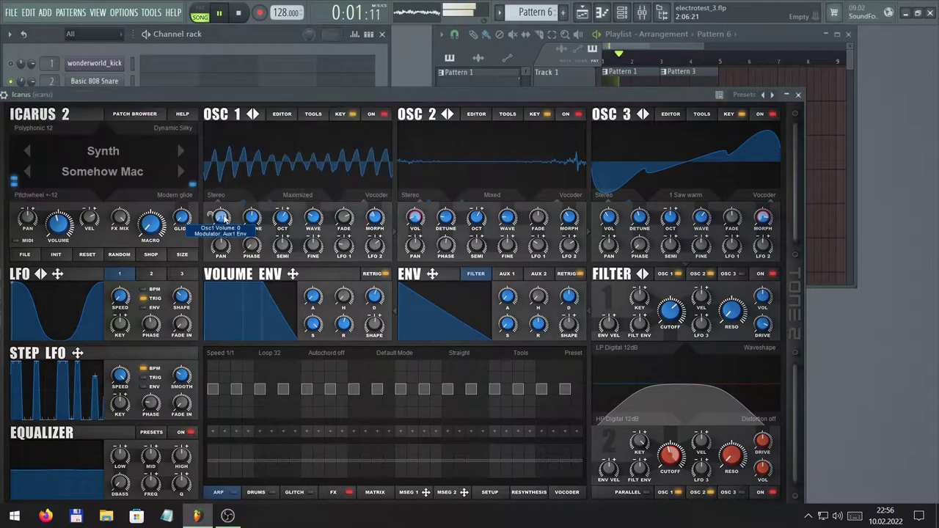
{"action": "left_click_drag", "start_coordinate": [226, 207], "coordinate": [211, 214]}
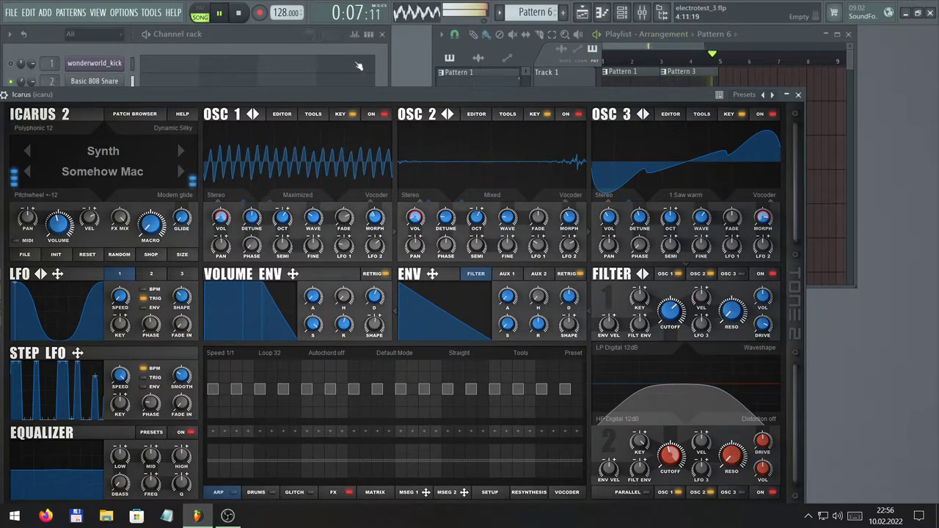
- Set OSC 1's octave to -4 in Icarus and unmute the wonderworld_kick channel
{"action": "key", "text": "F5"}
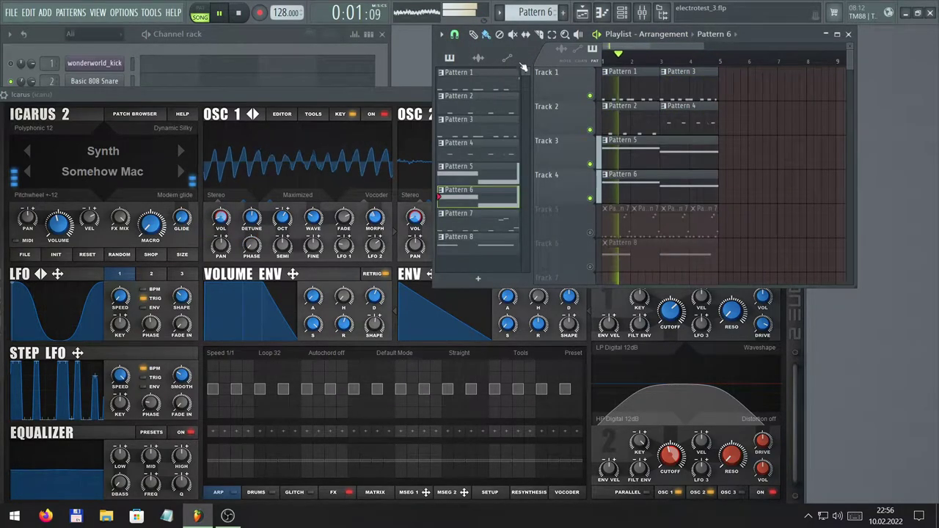
{"action": "left_click", "coordinate": [251, 217]}
{"action": "left_click_drag", "start_coordinate": [283, 244], "coordinate": [237, 248]}
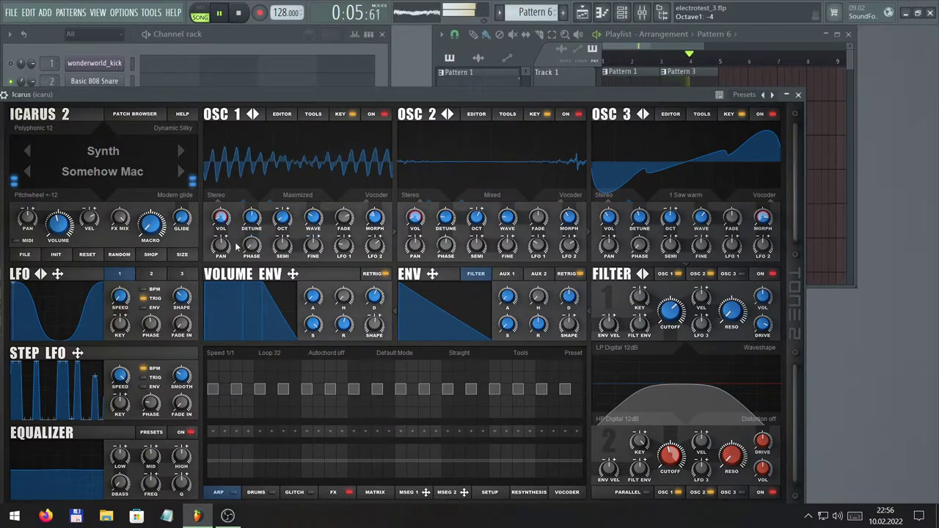
{"action": "key", "text": "F6"}
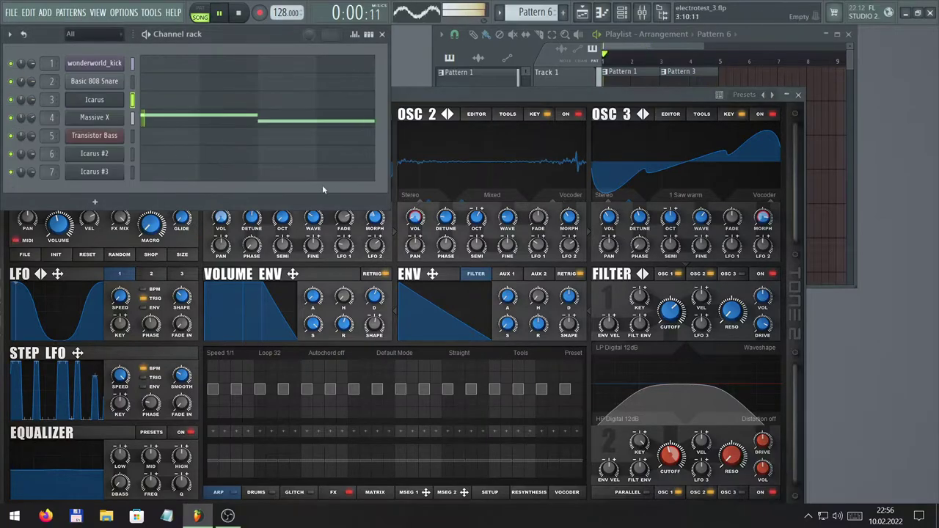
- Open the Fruity Filter on the Acid mixer track and unmute Track 5 in the playlist
{"action": "left_click", "coordinate": [670, 44]}
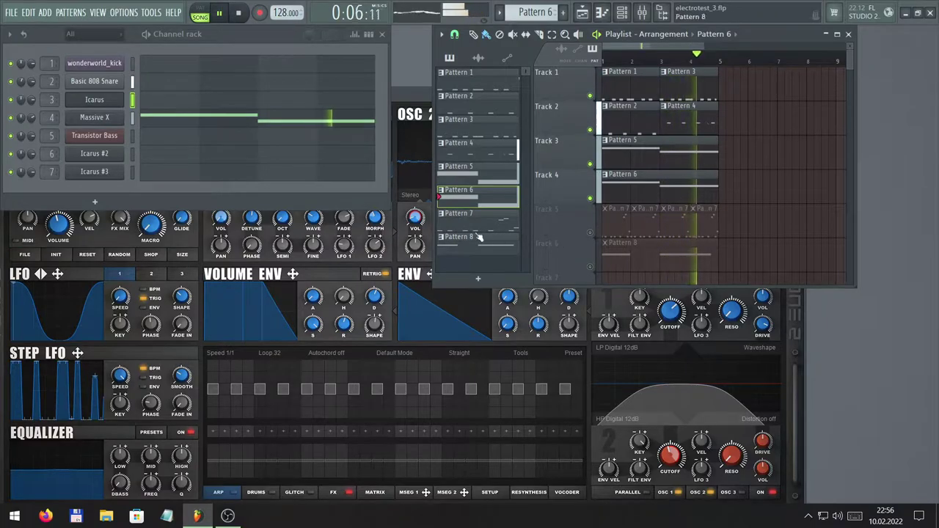
{"action": "left_click", "coordinate": [642, 13]}
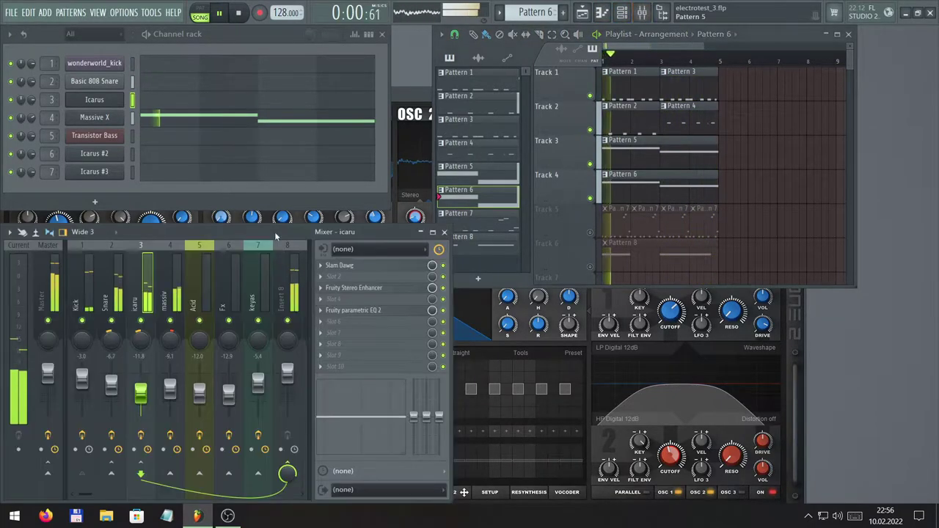
{"action": "left_click", "coordinate": [199, 286]}
{"action": "left_click", "coordinate": [342, 310]}
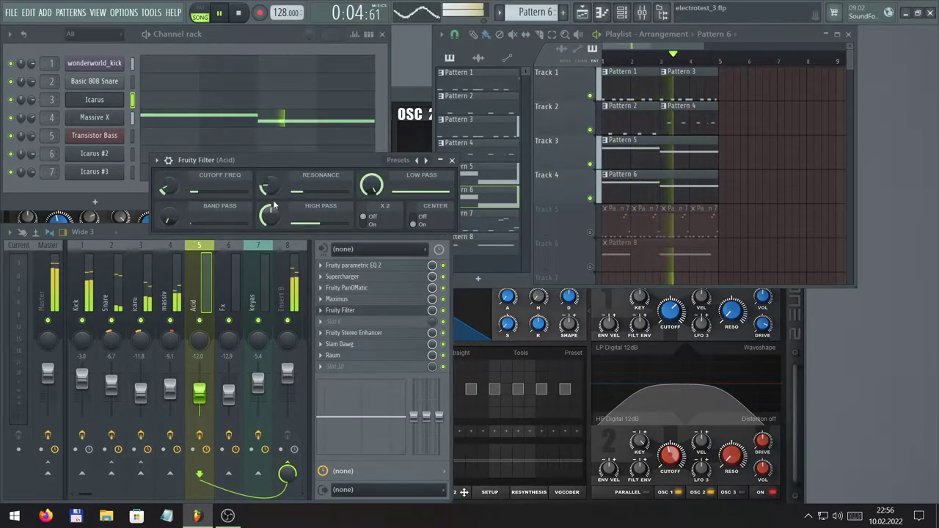
{"action": "left_click", "coordinate": [589, 233]}
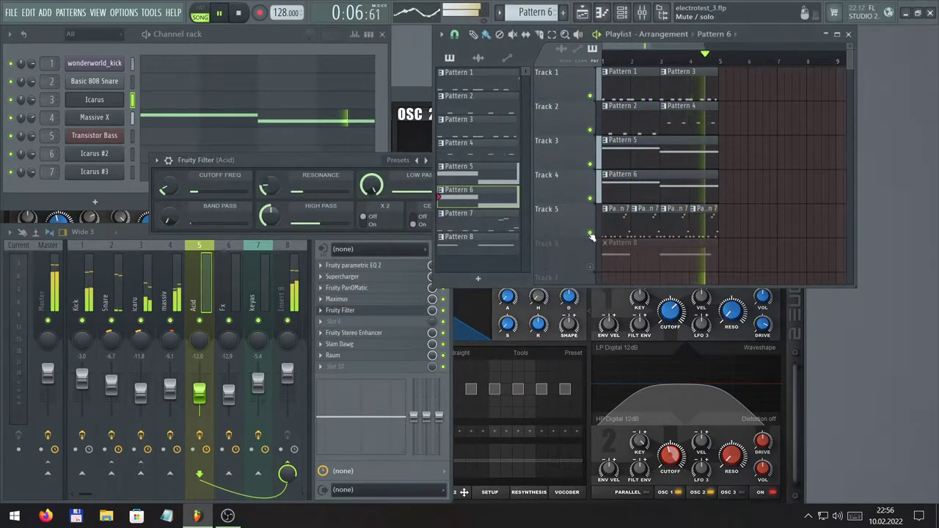
- Sweep the Acid track's Fruity Filter cutoff frequency upward and mute the wonderworld_kick channel
{"action": "left_click", "coordinate": [165, 188]}
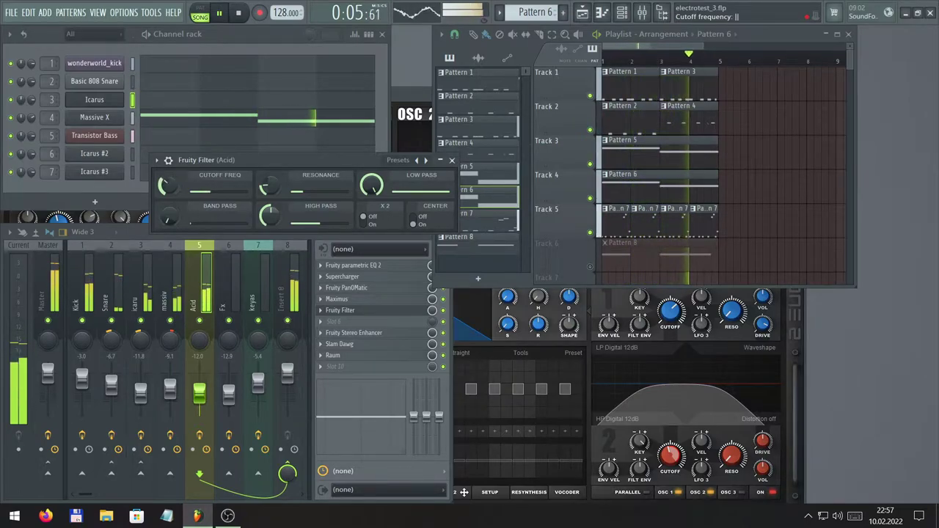
{"action": "left_click", "coordinate": [193, 205]}
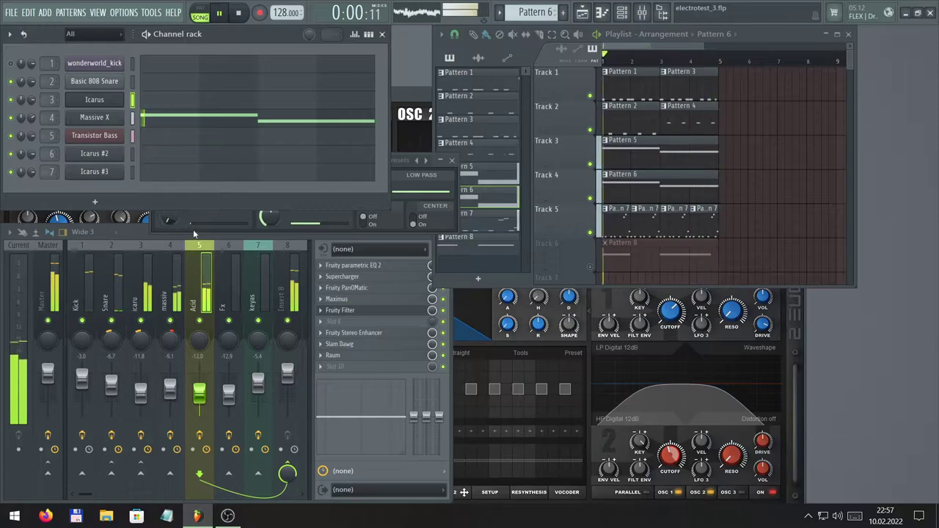
{"action": "left_click", "coordinate": [193, 224]}
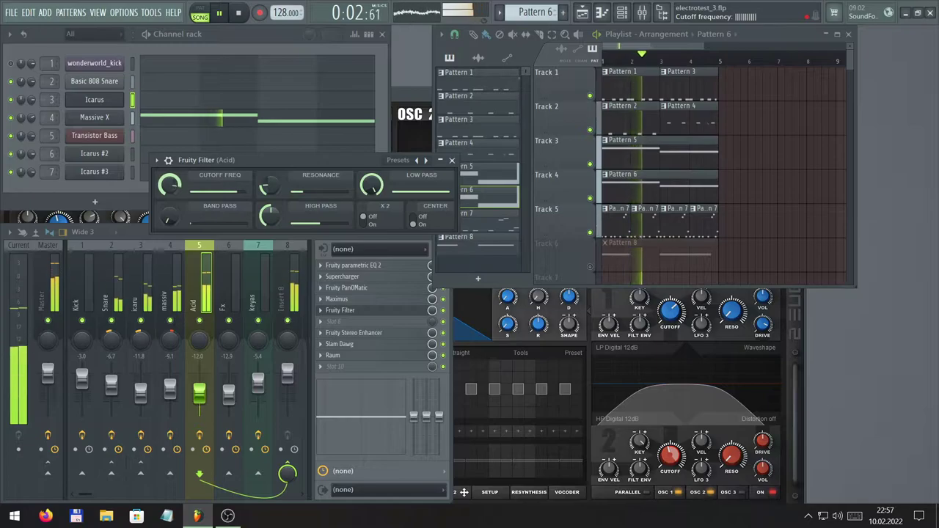
- Try a Raum reverb decay of about 1 s on the Acid track and unmute the wonderworld_kick channel
{"action": "left_click", "coordinate": [360, 355]}
{"action": "mouse_move", "coordinate": [314, 251]}
{"action": "left_mouse_down"}
{"action": "mouse_move", "coordinate": [314, 201]}
{"action": "mouse_move", "coordinate": [314, 233]}
{"action": "left_mouse_up"}
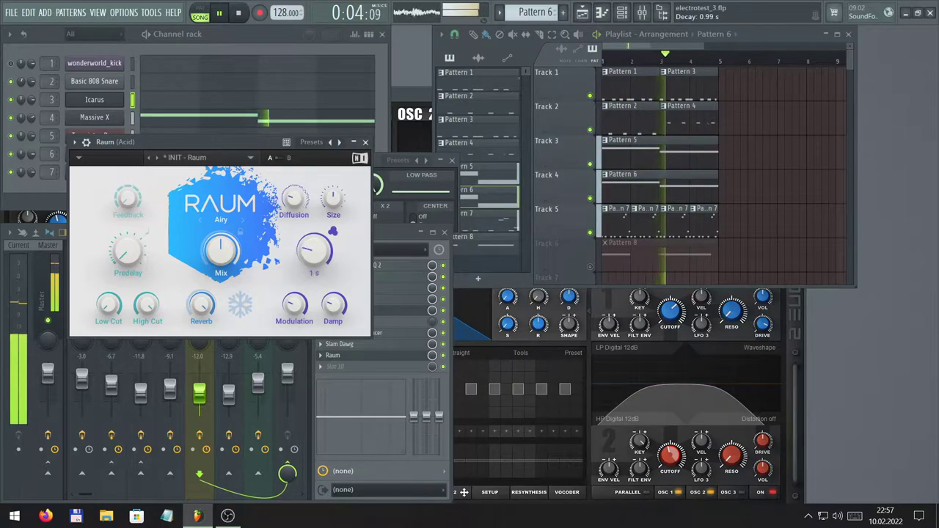
{"action": "left_click", "coordinate": [69, 136]}
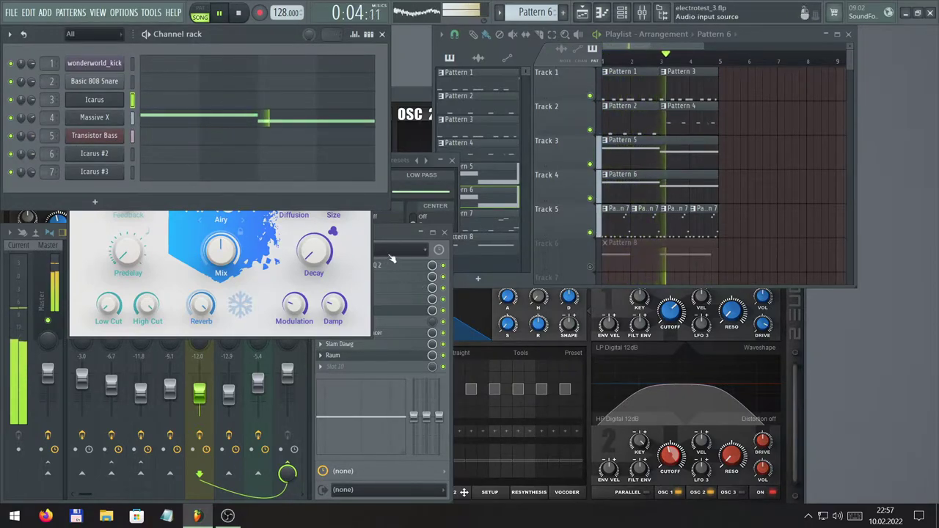
{"action": "left_click", "coordinate": [395, 230]}
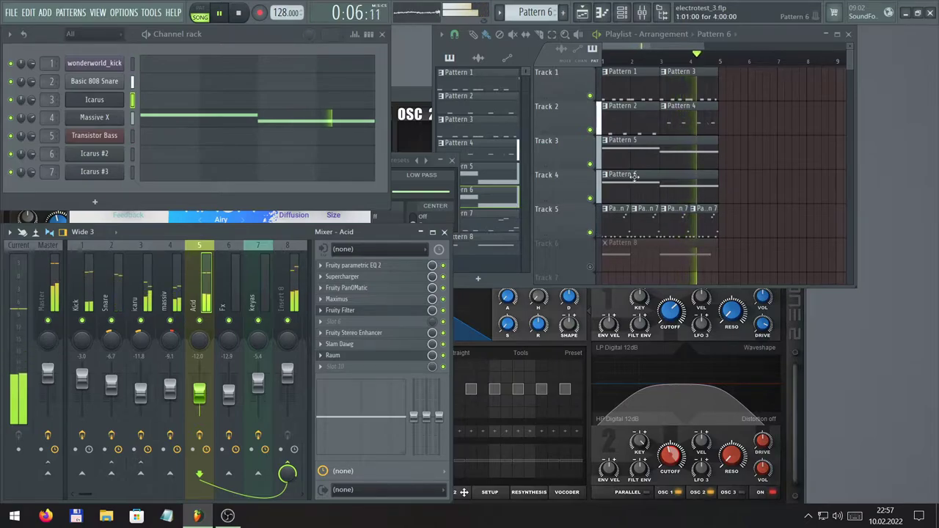
- Select Pattern 5 in the playlist and reopen the Icarus synth on channel 3
{"action": "left_click", "coordinate": [692, 46]}
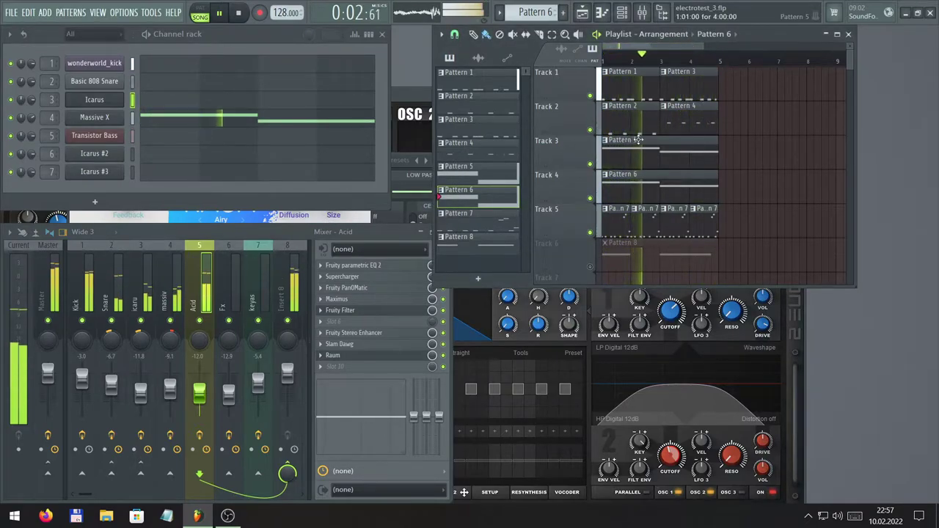
{"action": "left_click", "coordinate": [616, 150]}
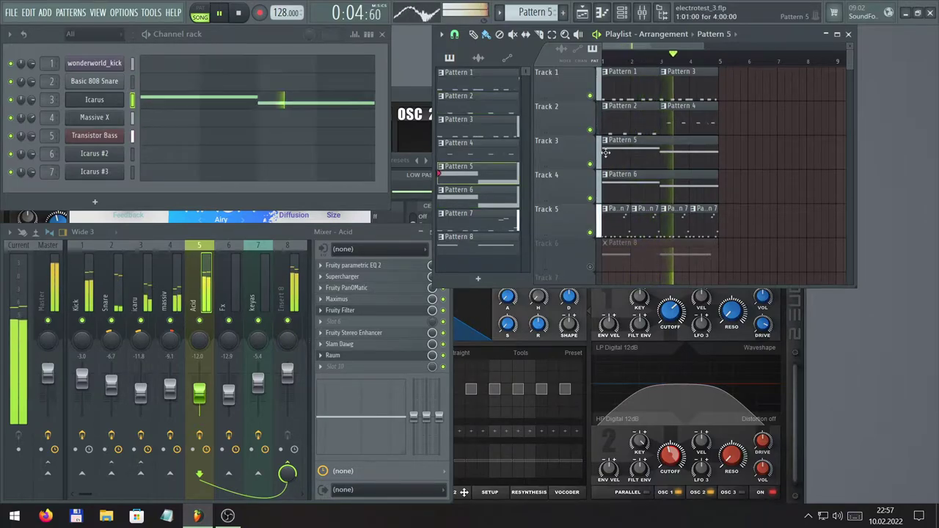
{"action": "left_click", "coordinate": [94, 99]}
{"action": "left_click", "coordinate": [94, 99]}
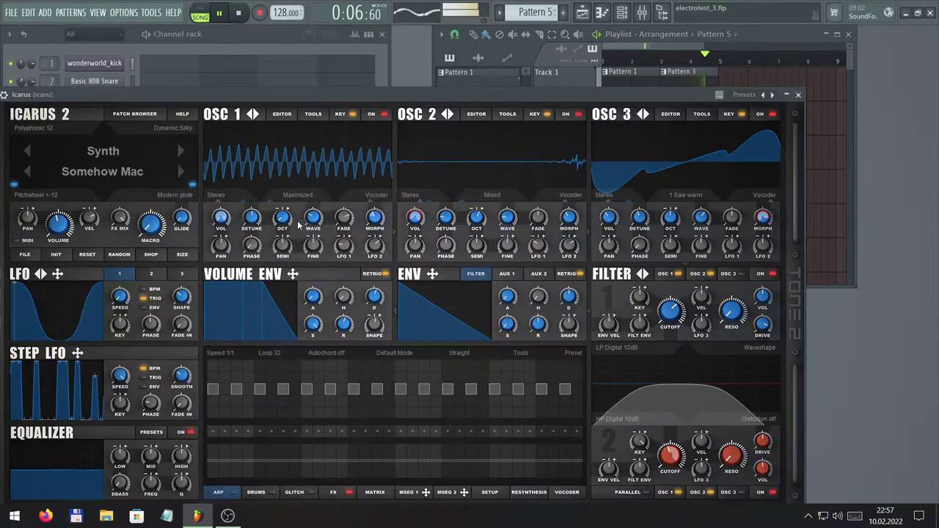
- Set OSC 1's detune to 64 in Icarus and try adjusting its volume
{"action": "left_click_drag", "start_coordinate": [282, 217], "coordinate": [309, 165]}
{"action": "scroll", "coordinate": [257, 211], "scroll_direction": "up", "scroll_amount": 2}
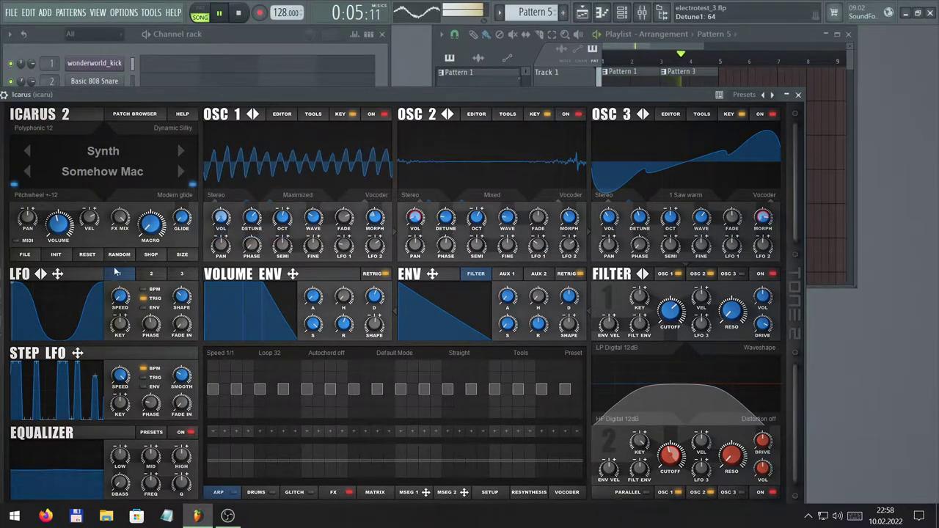
{"action": "mouse_move", "coordinate": [223, 220]}
{"action": "left_click_drag", "start_coordinate": [227, 201], "coordinate": [253, 148]}
{"action": "left_click_drag", "start_coordinate": [245, 194], "coordinate": [233, 170]}
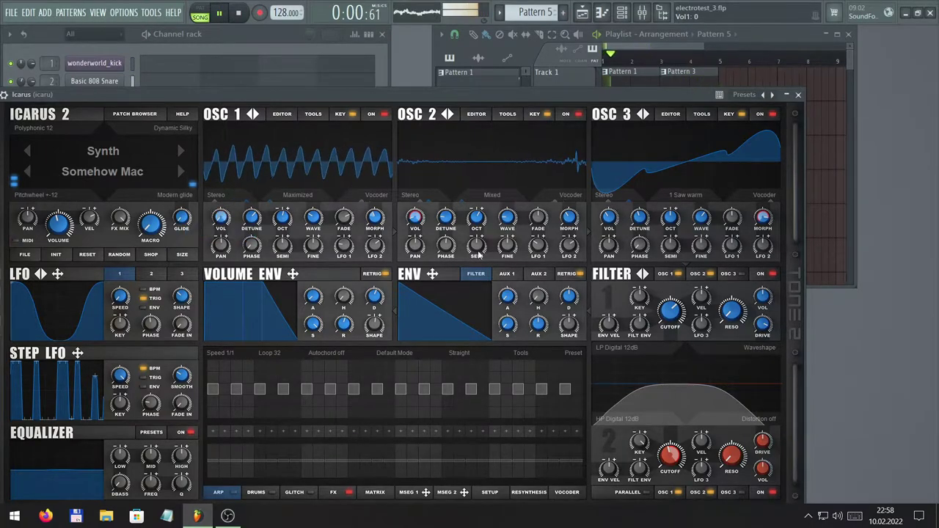
- Try raising OSC 1's volume to about 27 in Icarus and return it to 0
{"action": "left_click_drag", "start_coordinate": [282, 217], "coordinate": [277, 261]}
{"action": "scroll", "coordinate": [226, 211], "scroll_direction": "up", "scroll_amount": 13}
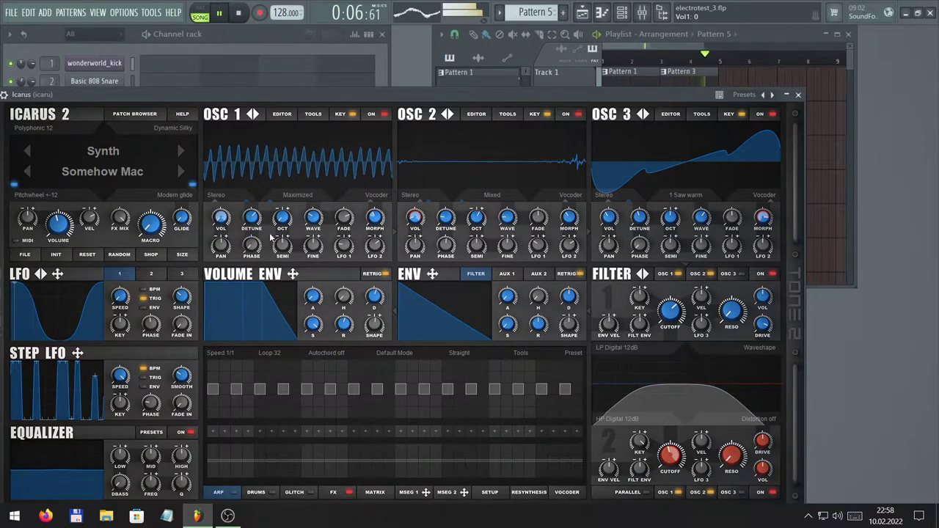
{"action": "scroll", "coordinate": [220, 216], "scroll_direction": "up", "scroll_amount": 5}
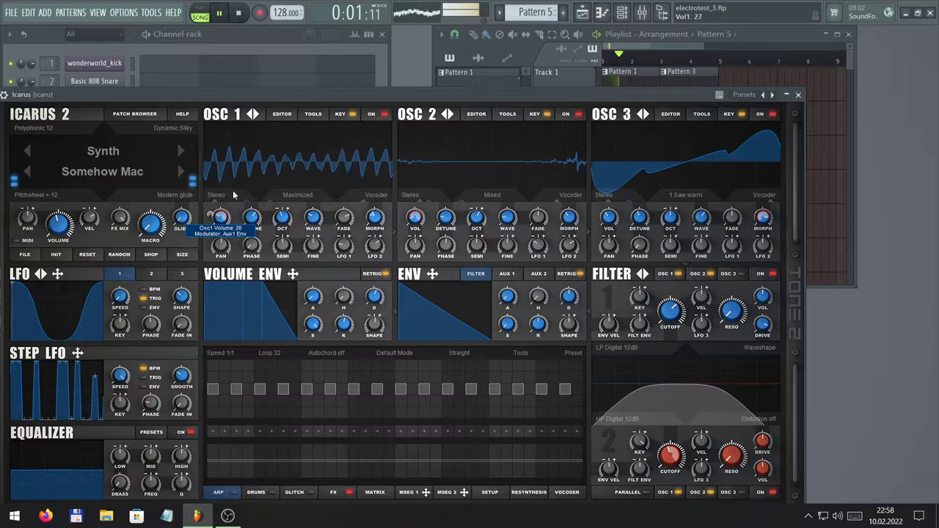
{"action": "scroll", "coordinate": [221, 217], "scroll_direction": "up", "scroll_amount": 15}
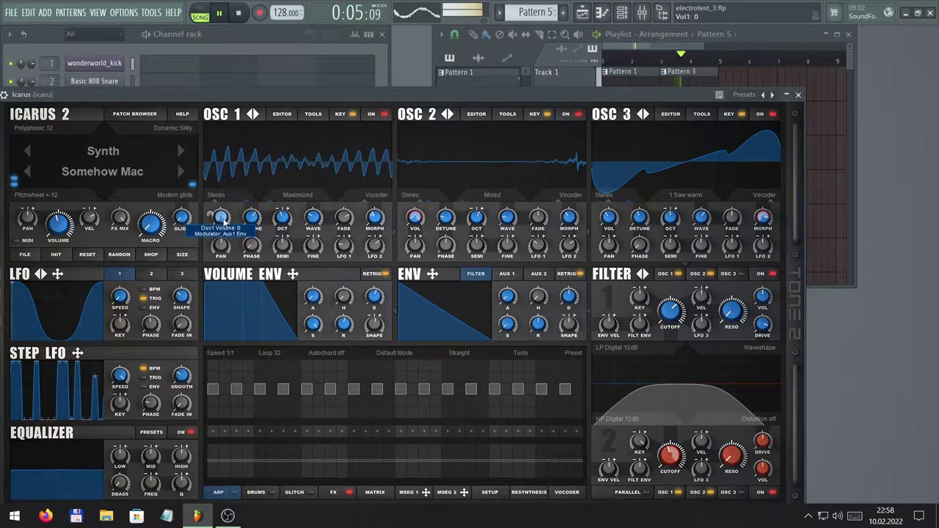
- Mute Track 1 and Track 2 in the playlist
{"action": "left_click", "coordinate": [635, 51]}
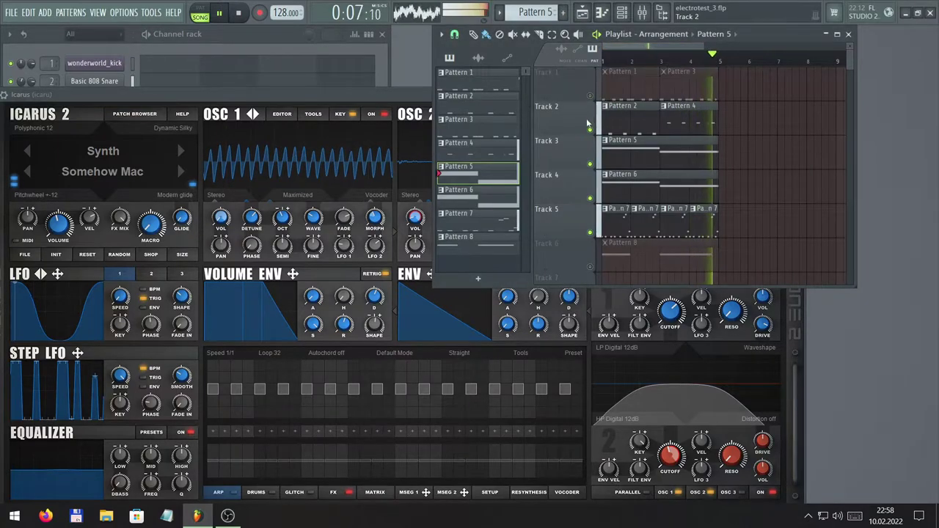
{"action": "left_click", "coordinate": [589, 125]}
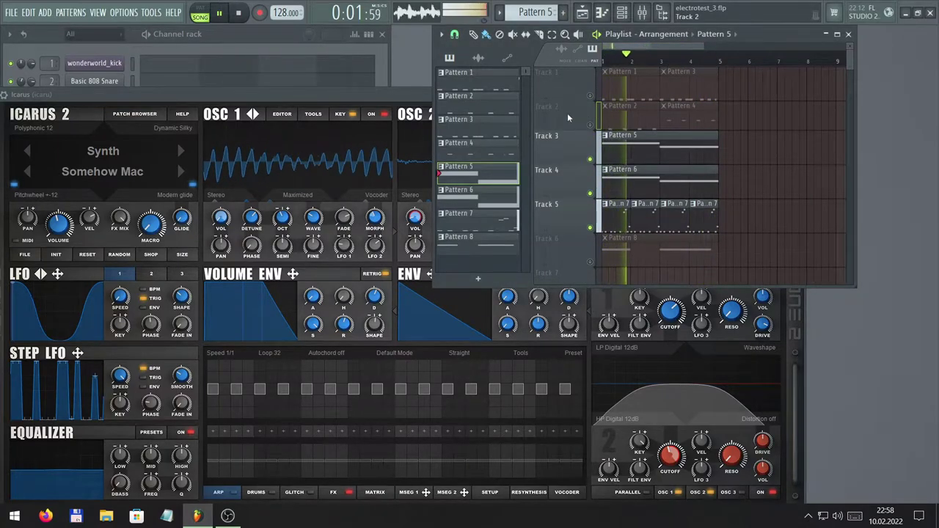
- Open the Raum reverb on the Acid mixer track and try raising its decay to 5.8 s
{"action": "key", "text": "F7"}
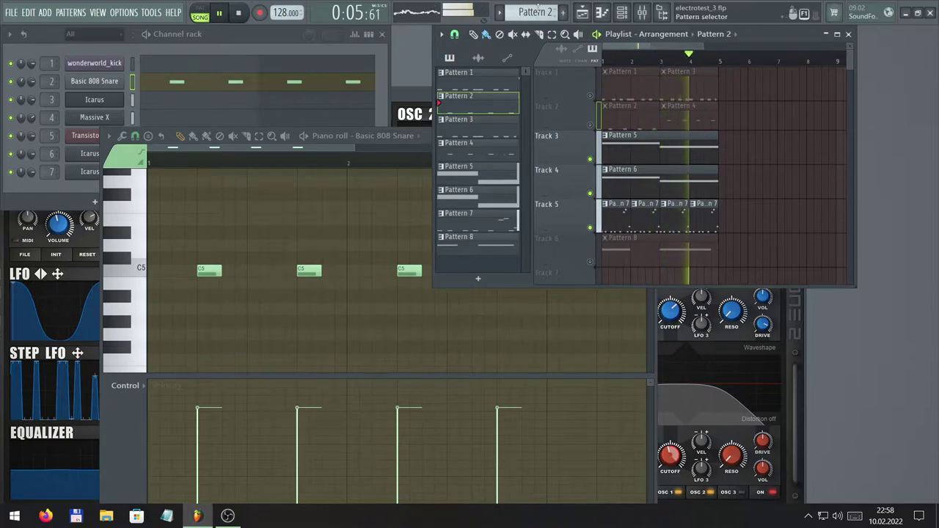
{"action": "left_click", "coordinate": [642, 12]}
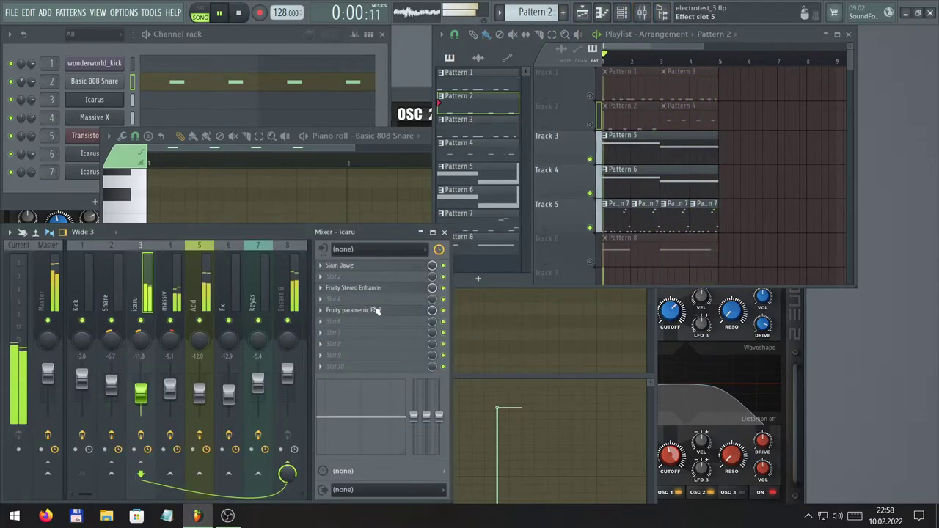
{"action": "key", "text": "Right"}
{"action": "key", "text": "Right"}
{"action": "left_click", "coordinate": [334, 355]}
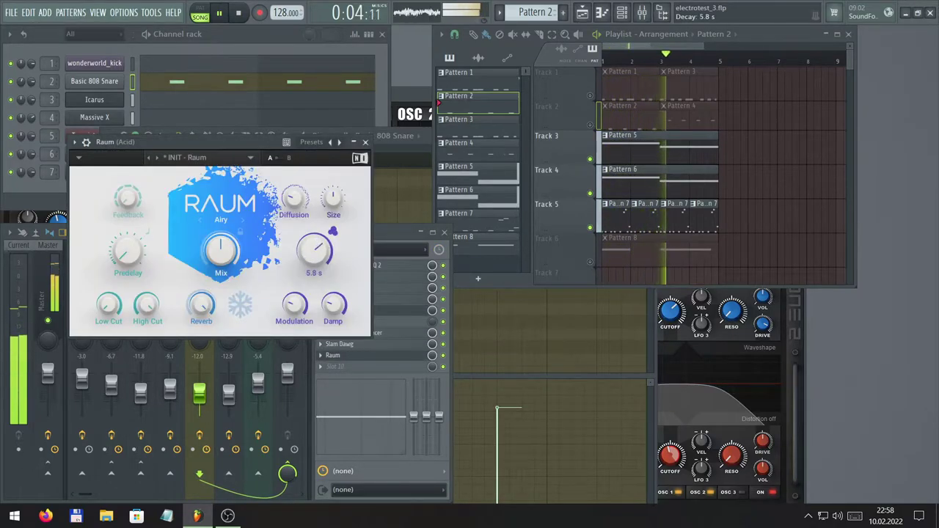
- Try muting the Icarus and Massive X channels in the channel rack
{"action": "key", "text": "F7"}
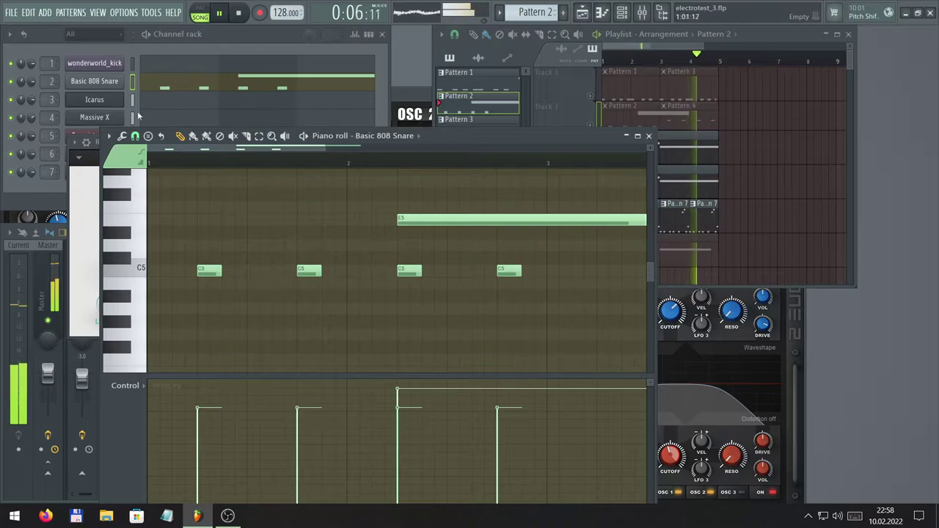
{"action": "left_click", "coordinate": [15, 99]}
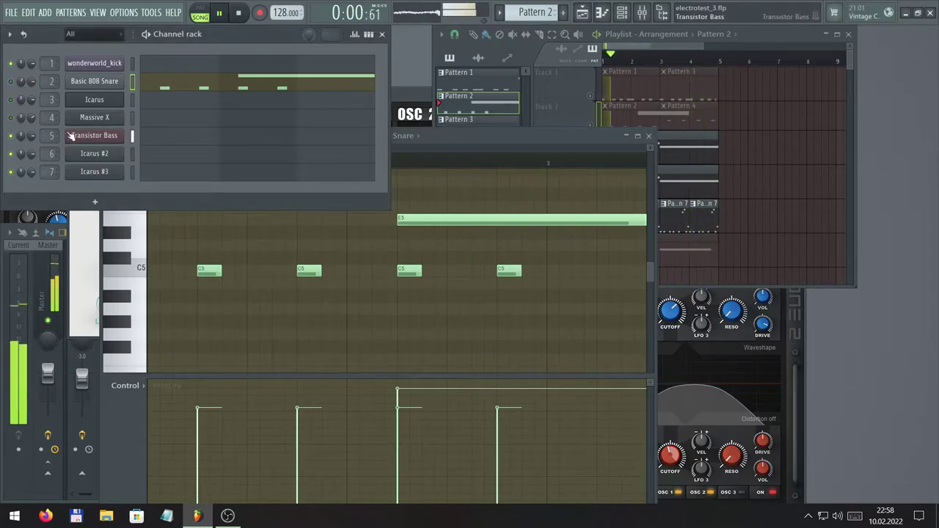
{"action": "left_click", "coordinate": [627, 57]}
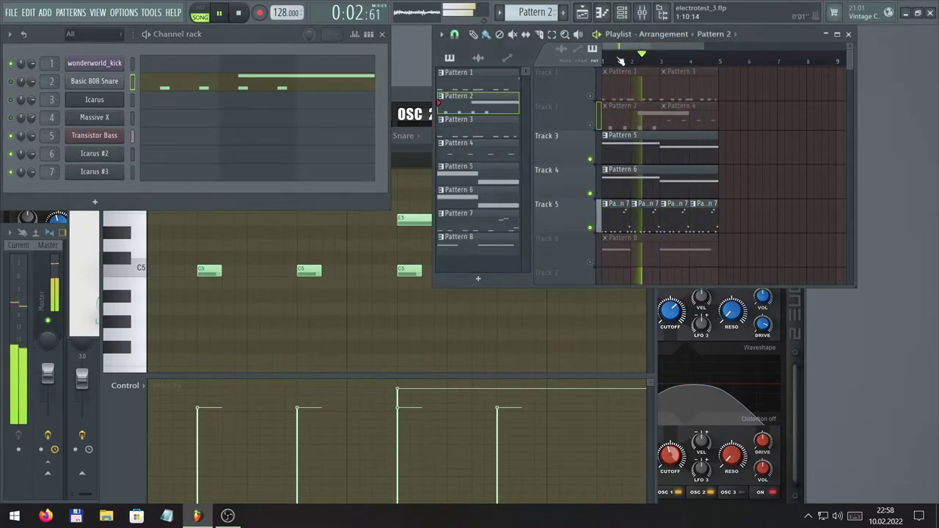
- Mute Track 3 and Track 4 in the playlist and unmute Track 6
{"action": "left_click", "coordinate": [590, 159]}
{"action": "left_click", "coordinate": [589, 193]}
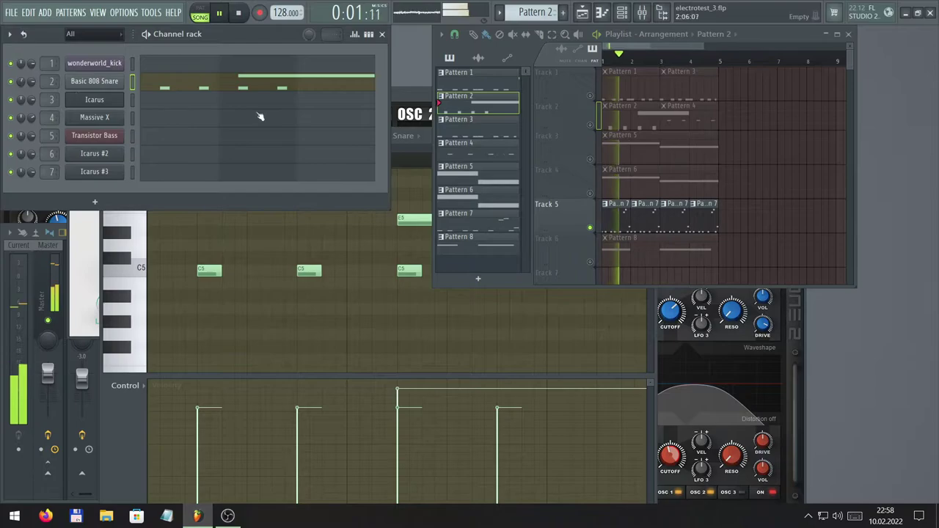
{"action": "left_click", "coordinate": [590, 261]}
- Reopen the Acid track's Raum reverb and shorten its decay to 0.29 s
{"action": "left_click", "coordinate": [642, 13]}
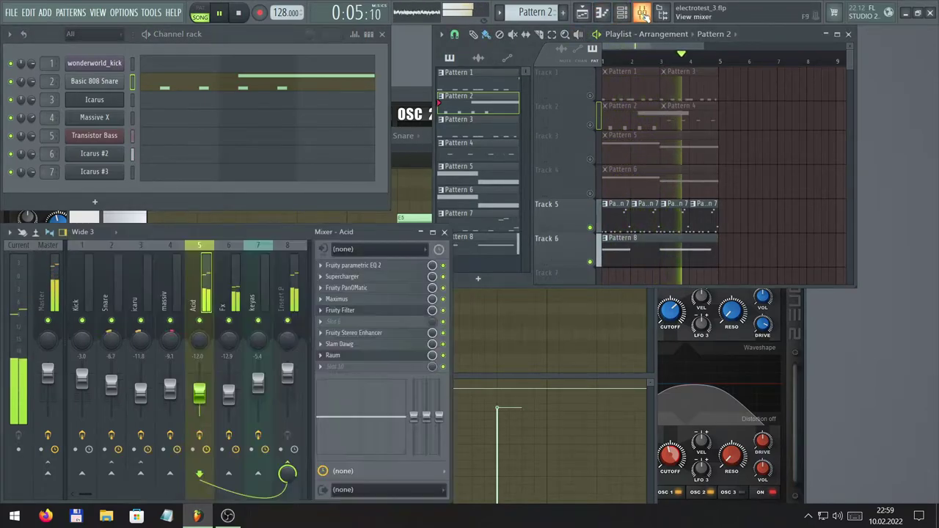
{"action": "left_click", "coordinate": [365, 356]}
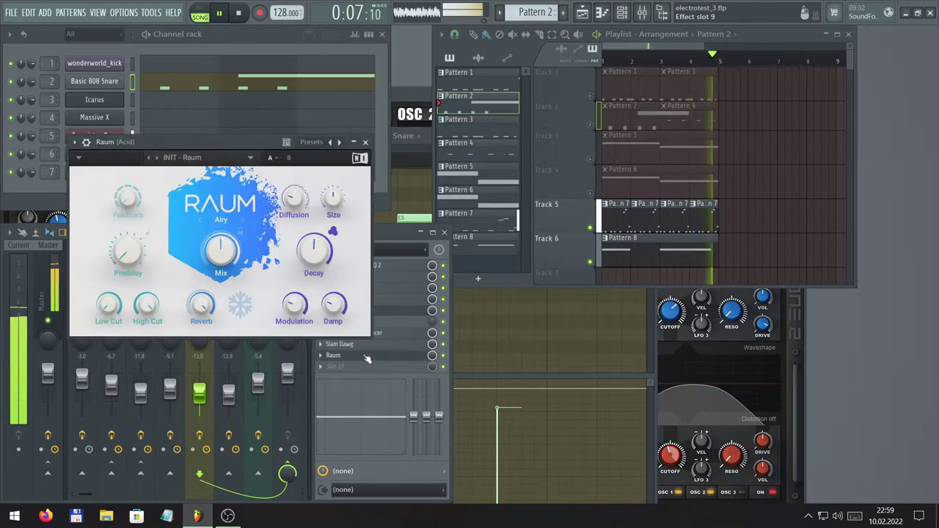
{"action": "left_click_drag", "start_coordinate": [314, 250], "coordinate": [314, 271]}
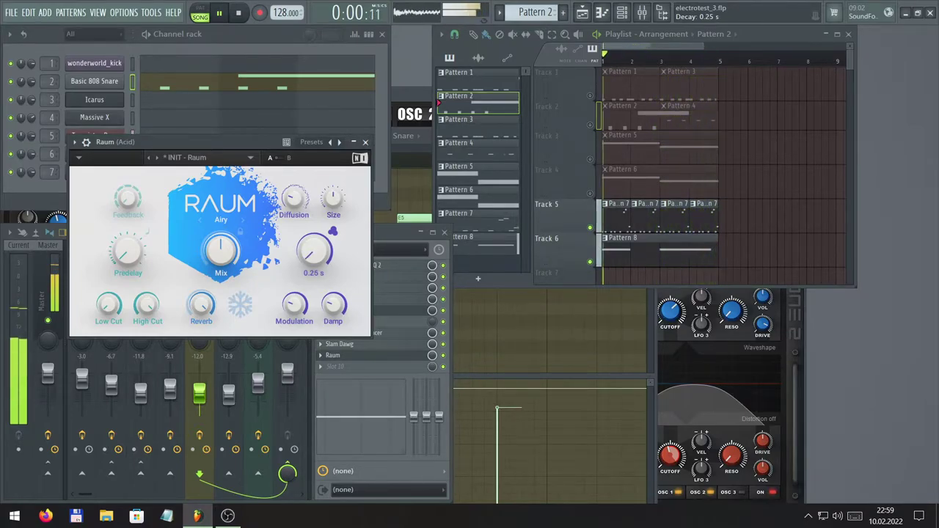
{"action": "left_click_drag", "start_coordinate": [314, 271], "coordinate": [314, 270]}
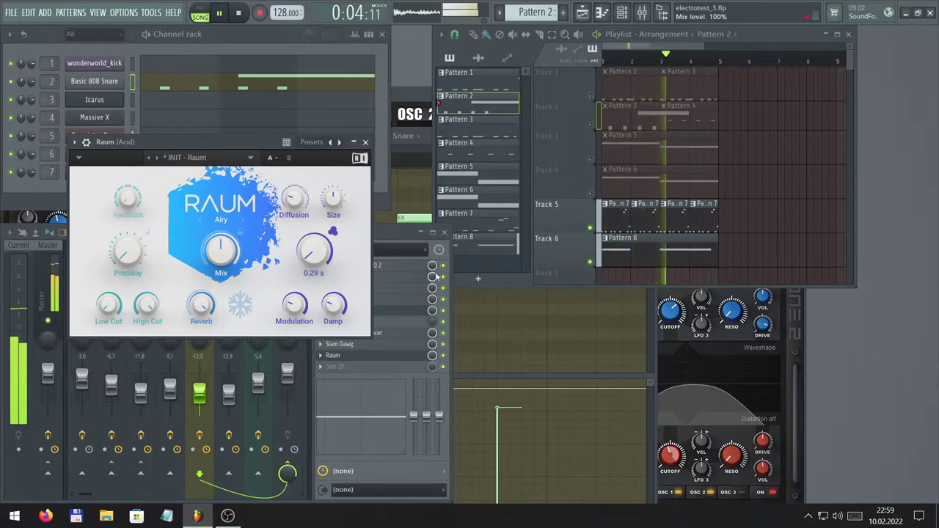
- Open Pattern 7's Transistor Bass notes, delete the long Nucleon note, and try a Happy note at the end of bar 1
{"action": "left_click", "coordinate": [639, 229]}
{"action": "double_click", "coordinate": [640, 228]}
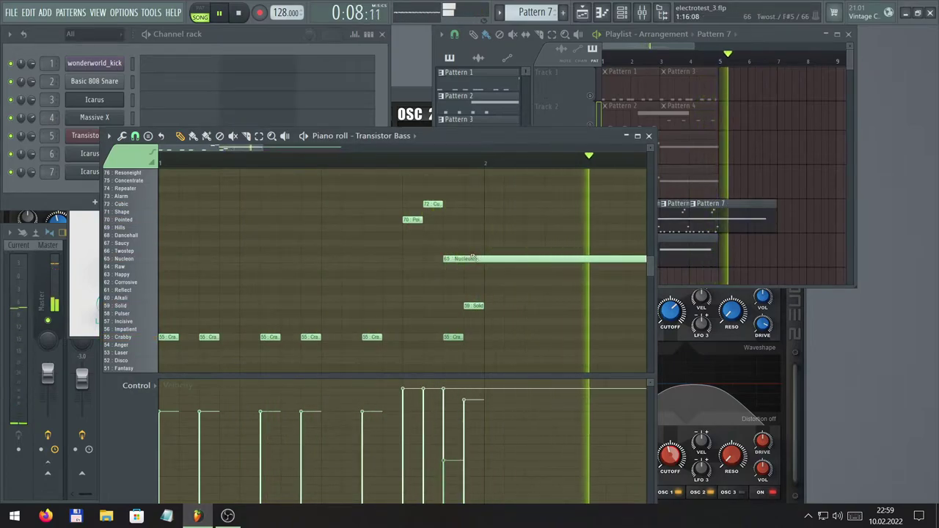
{"action": "right_click", "coordinate": [468, 258]}
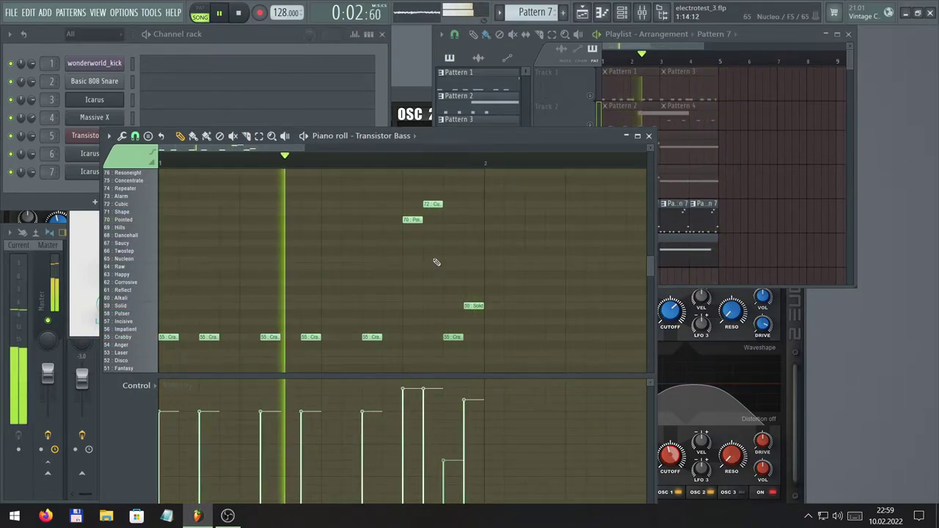
{"action": "left_click", "coordinate": [473, 274]}
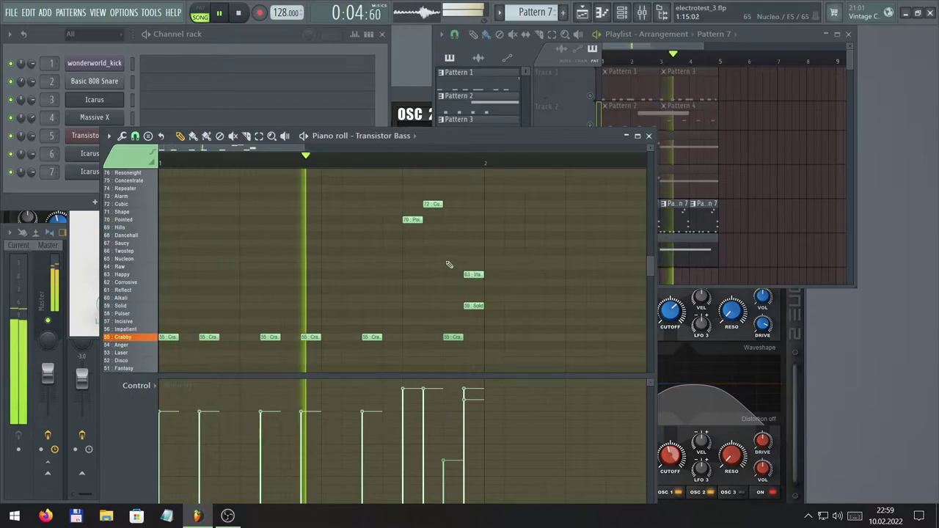
{"action": "right_click", "coordinate": [466, 273]}
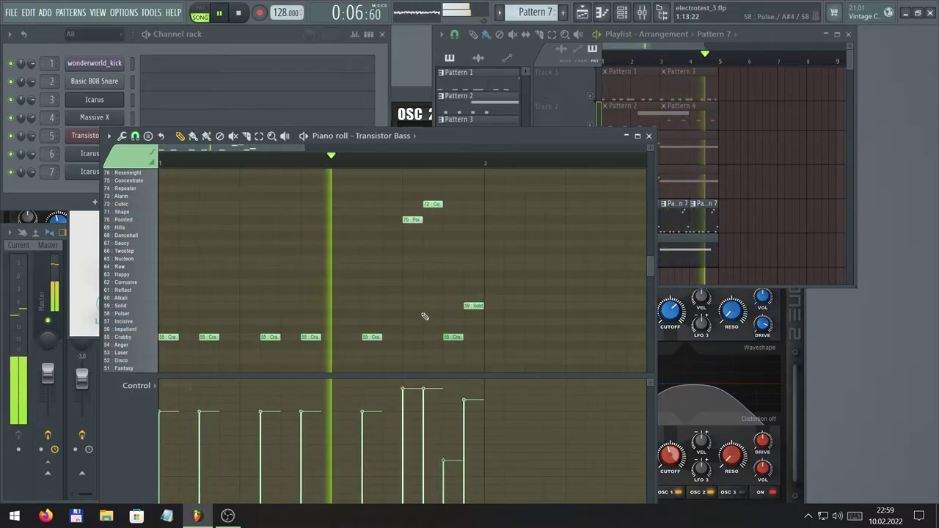
- Add a Pulser, two Solid, a Nucleon and a high Concentrate note to the Transistor Bass pattern and close the piano roll
{"action": "left_click", "coordinate": [342, 314]}
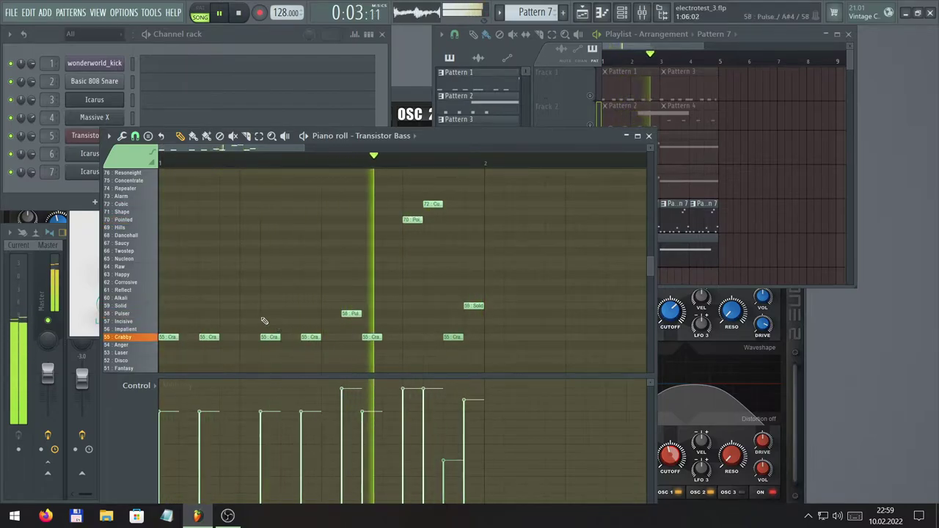
{"action": "left_click", "coordinate": [242, 305]}
{"action": "left_click", "coordinate": [183, 305]}
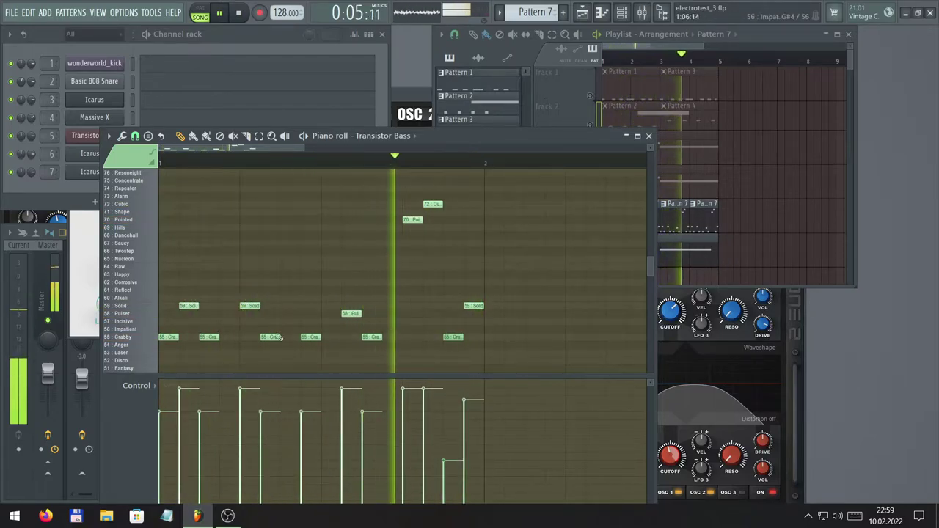
{"action": "left_click", "coordinate": [283, 258]}
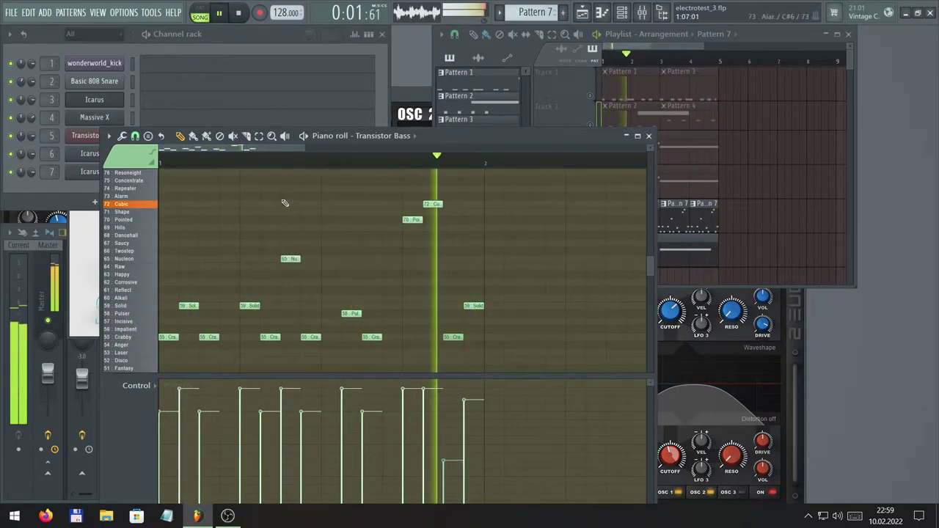
{"action": "left_click", "coordinate": [365, 180]}
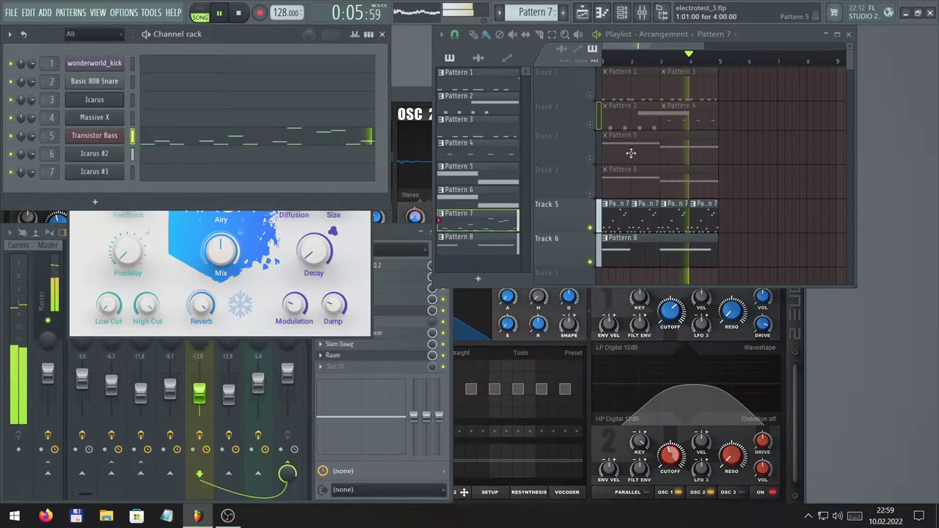
{"action": "left_click", "coordinate": [649, 136]}
- Raise the Raum decay to about 2.5 s, unmute all playlist tracks, and close the reverb
{"action": "left_click_drag", "start_coordinate": [314, 251], "coordinate": [313, 236]}
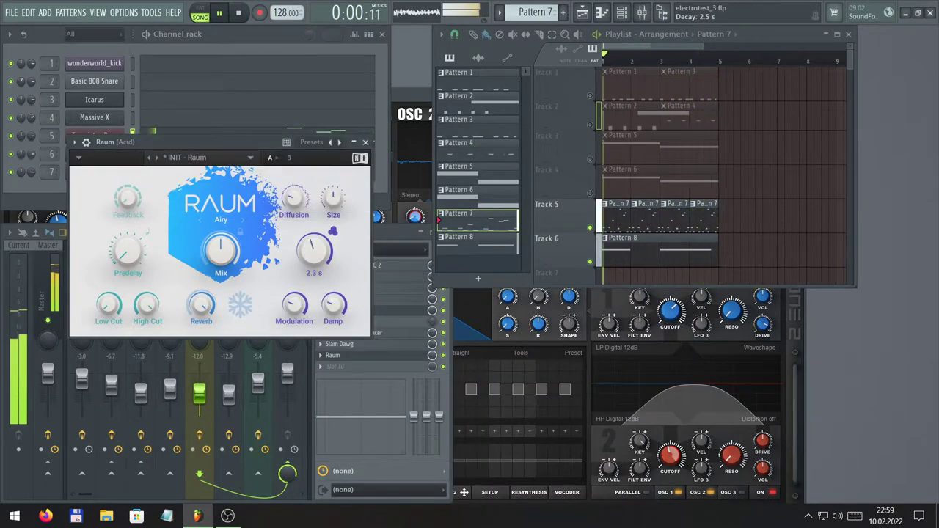
{"action": "right_click", "coordinate": [591, 228]}
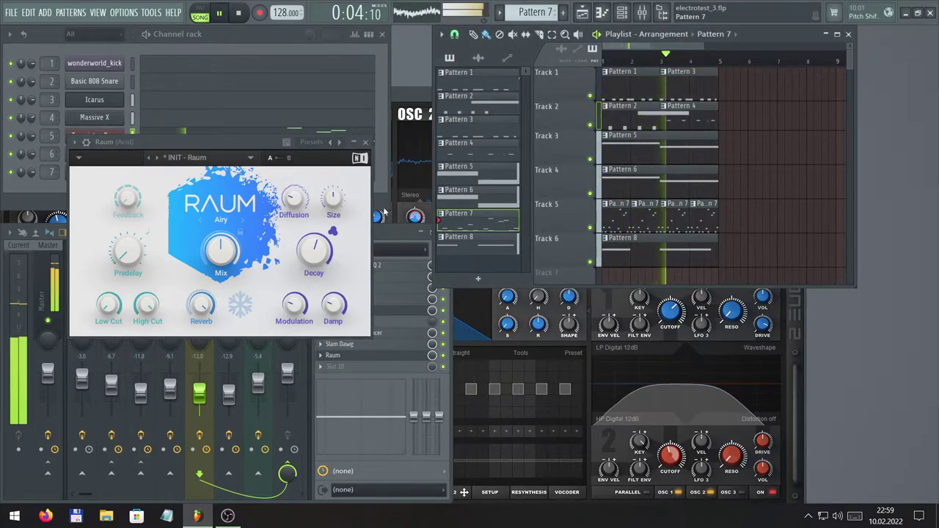
{"action": "left_click", "coordinate": [365, 142]}
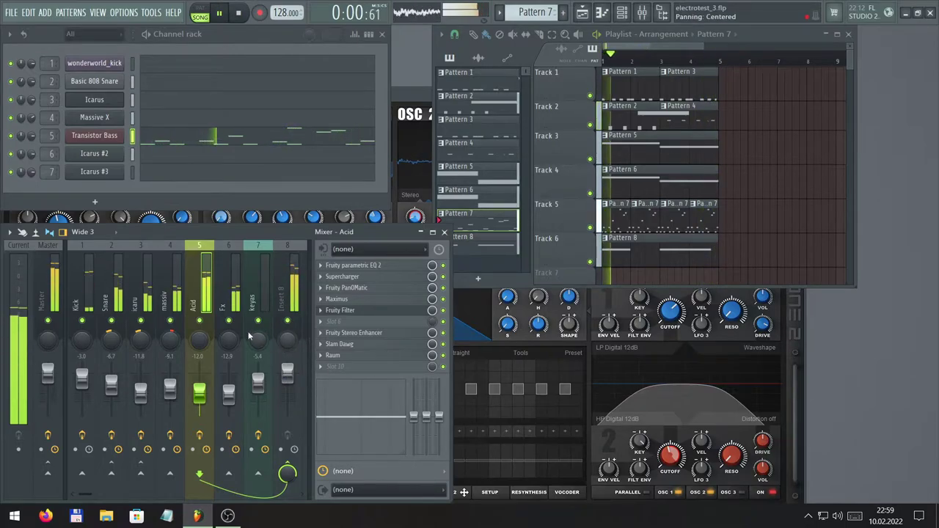
- Lower the Acid track's mixer fader to -14.1 dB and select the Fx track
{"action": "left_click_drag", "start_coordinate": [199, 394], "coordinate": [198, 397]}
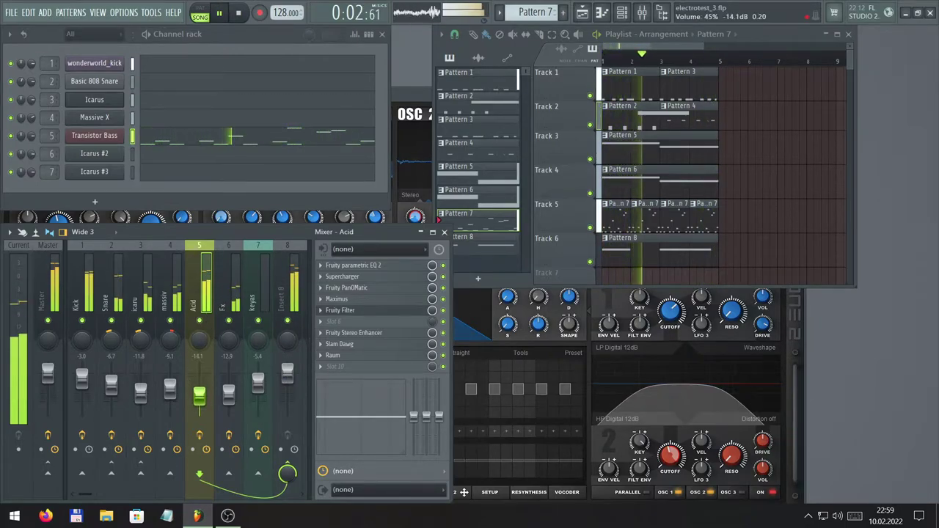
{"action": "left_click", "coordinate": [224, 293]}
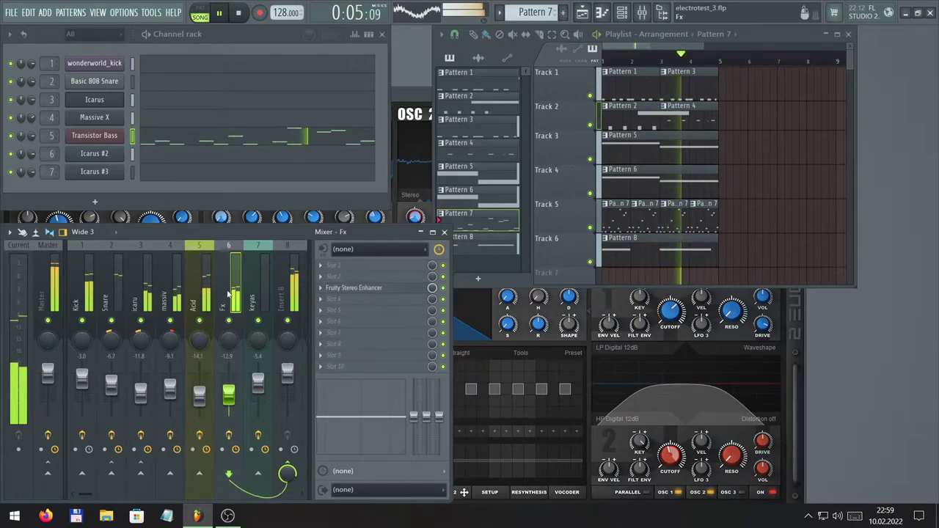
- Select Pattern 8 and adjust the channel volumes of Icarus #2 and Massive X, setting Massive X to about 80%
{"action": "left_click", "coordinate": [630, 237]}
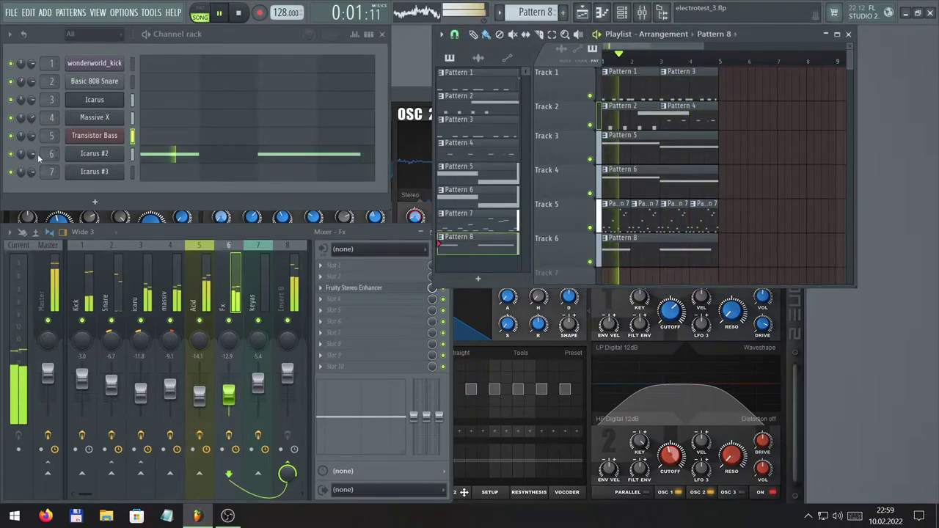
{"action": "left_click_drag", "start_coordinate": [31, 154], "coordinate": [31, 158]}
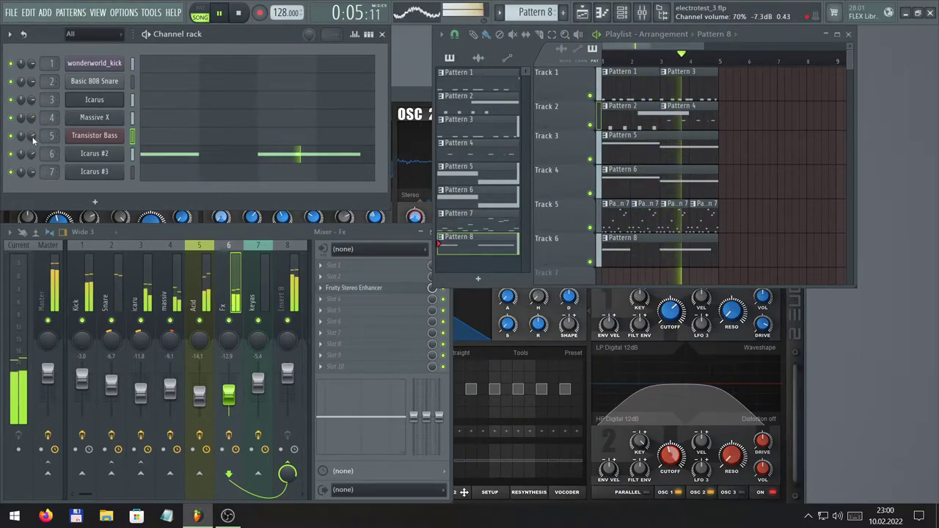
{"action": "left_click_drag", "start_coordinate": [31, 117], "coordinate": [36, 121]}
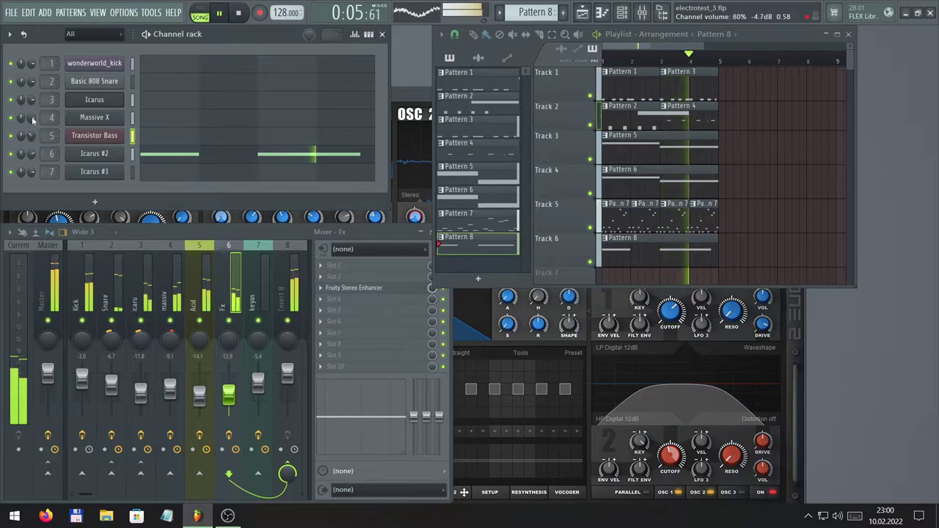
{"action": "scroll", "coordinate": [33, 120], "scroll_direction": "up", "scroll_amount": 3}
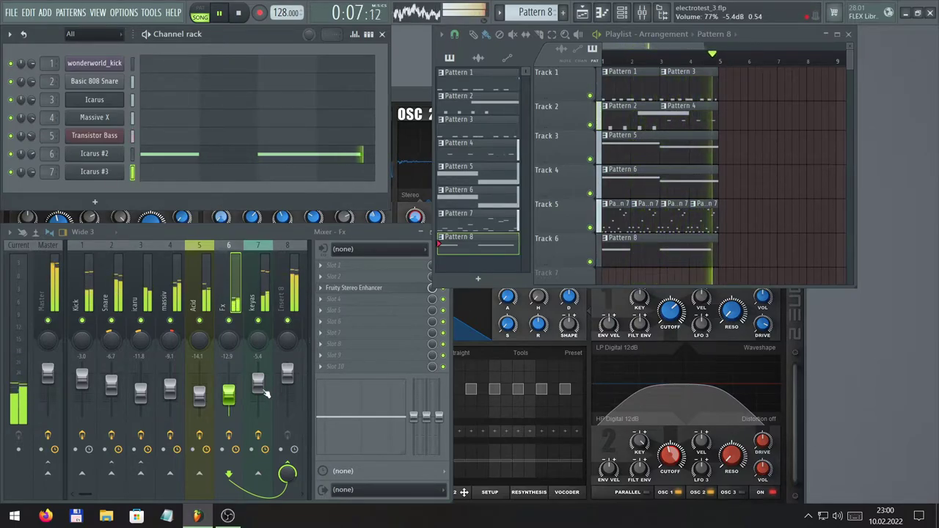
- Lower the keyas mixer fader to -9.8 dB and raise the Acid fader to -9.6 dB
{"action": "left_click_drag", "start_coordinate": [266, 386], "coordinate": [266, 391]}
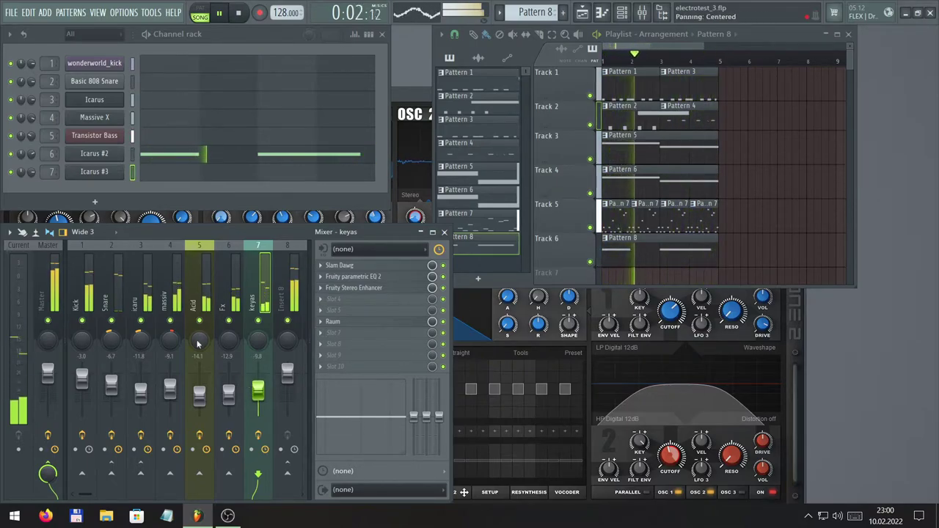
{"action": "left_click_drag", "start_coordinate": [198, 396], "coordinate": [198, 392]}
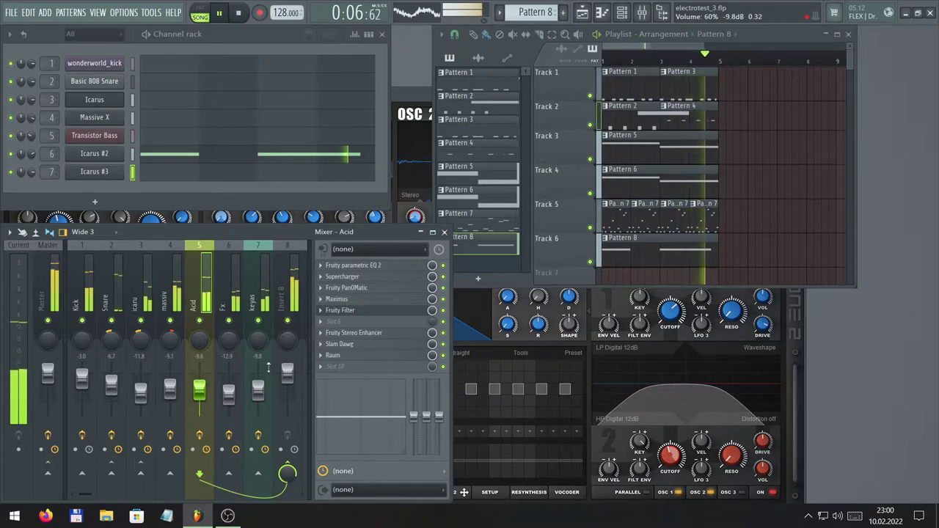
{"action": "left_click", "coordinate": [266, 308]}
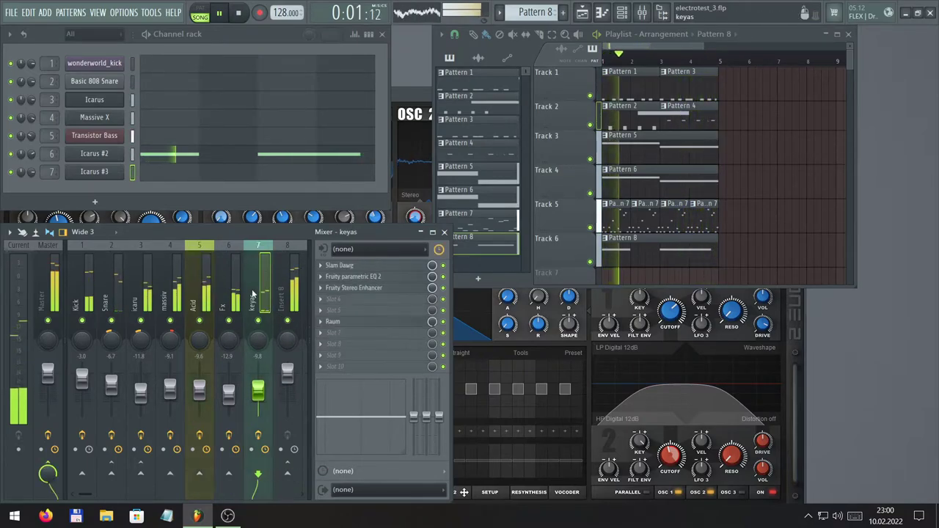
- Mute the Massive X and Transistor Bass channels, and set OSC 1's detune to 45 in the Icarus #2 synth
{"action": "left_click", "coordinate": [10, 100]}
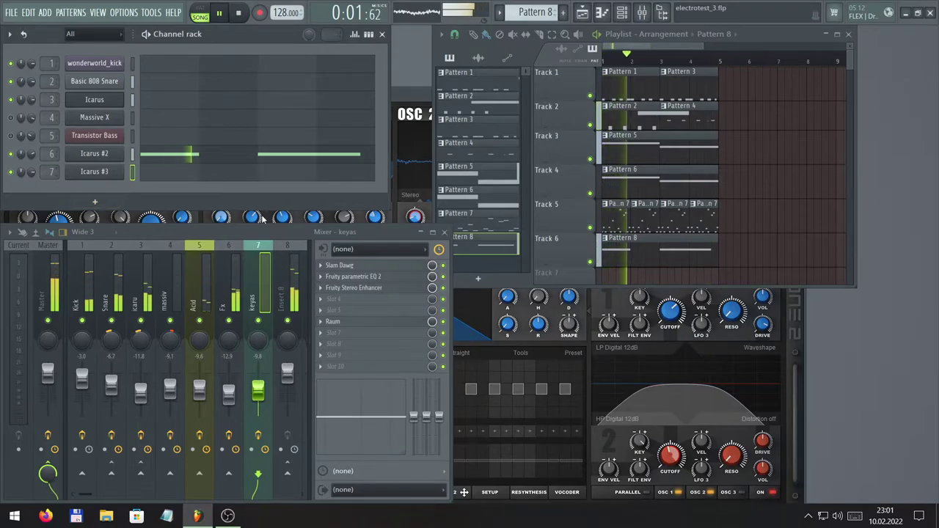
{"action": "left_click", "coordinate": [122, 157]}
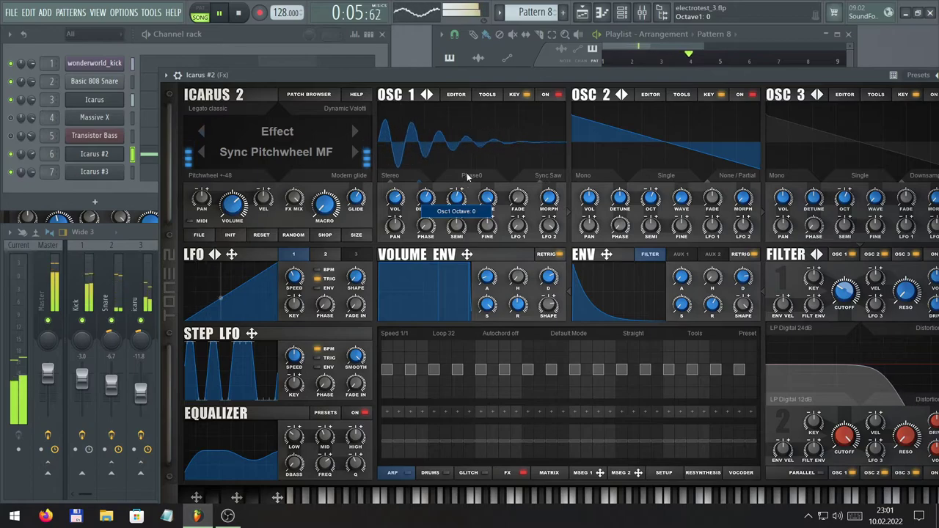
{"action": "scroll", "coordinate": [430, 232], "scroll_direction": "down", "scroll_amount": 5}
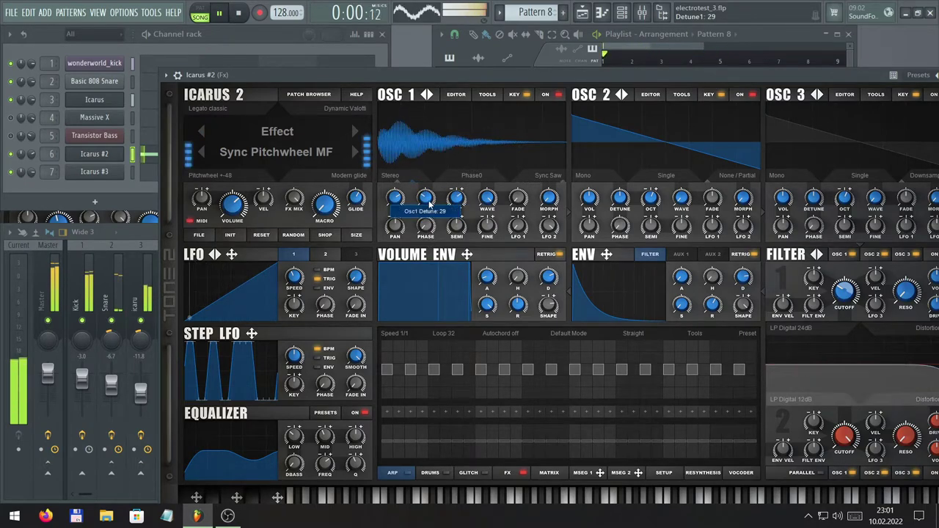
{"action": "left_click_drag", "start_coordinate": [430, 232], "coordinate": [431, 186]}
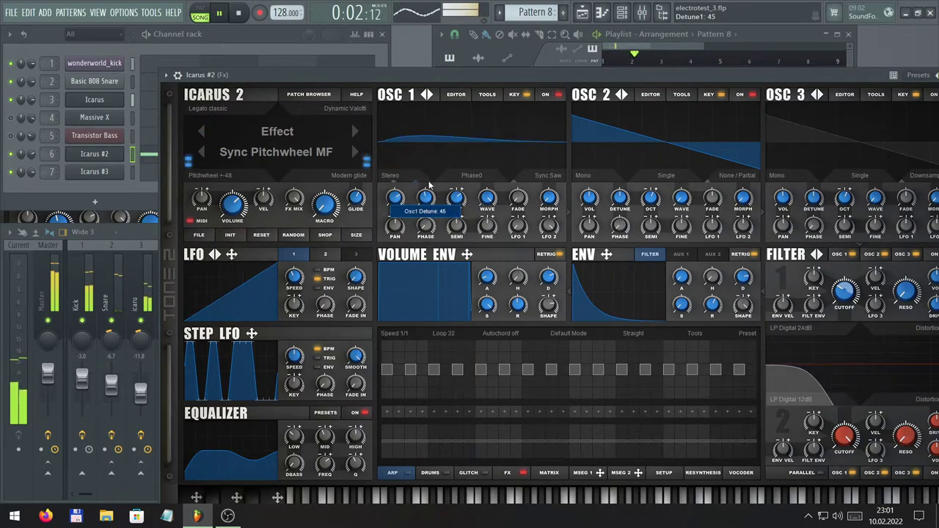
- Set OSC 1's detune to 6 and volume to 66 in the Icarus #2 synth, and open the channel's piano roll
{"action": "scroll", "coordinate": [456, 198], "scroll_direction": "down", "scroll_amount": 2}
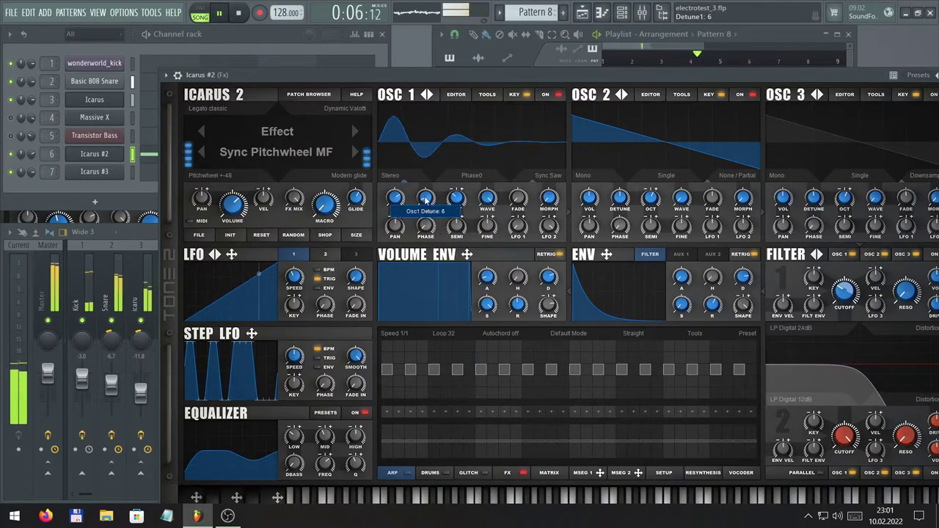
{"action": "scroll", "coordinate": [431, 191], "scroll_direction": "down", "scroll_amount": 4}
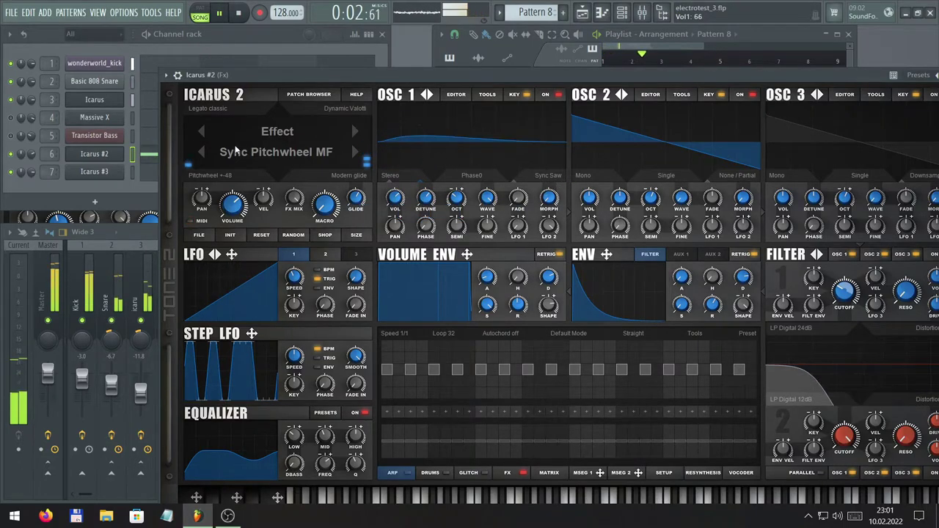
{"action": "key", "text": "F7"}
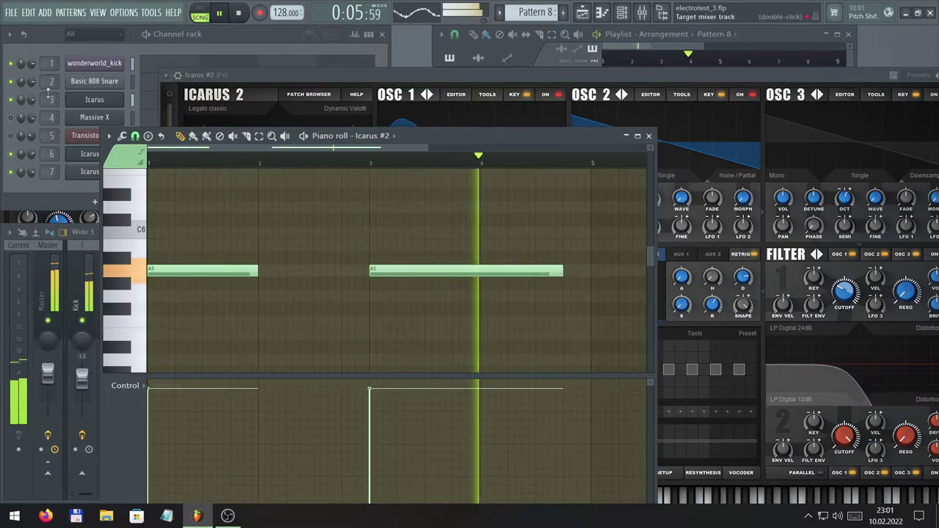
- Mute the kick and Basic 808 Snare channels, and toggle solo on Icarus #2 to compare it with the other layers
{"action": "left_click", "coordinate": [12, 81]}
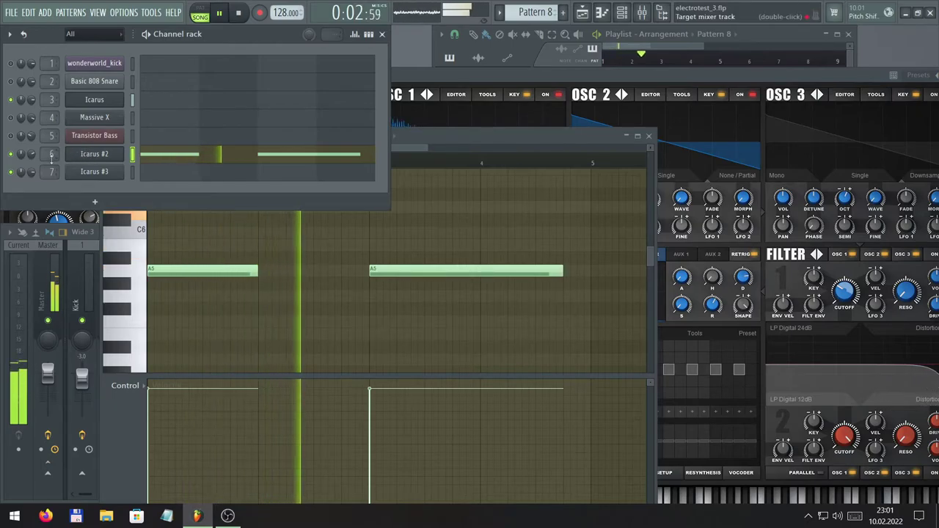
{"action": "right_click", "coordinate": [11, 155]}
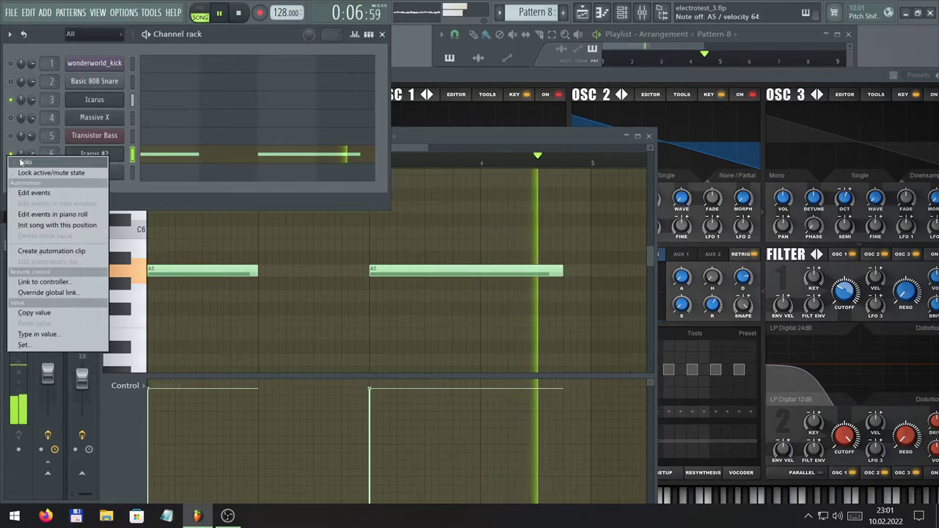
{"action": "left_click", "coordinate": [22, 161]}
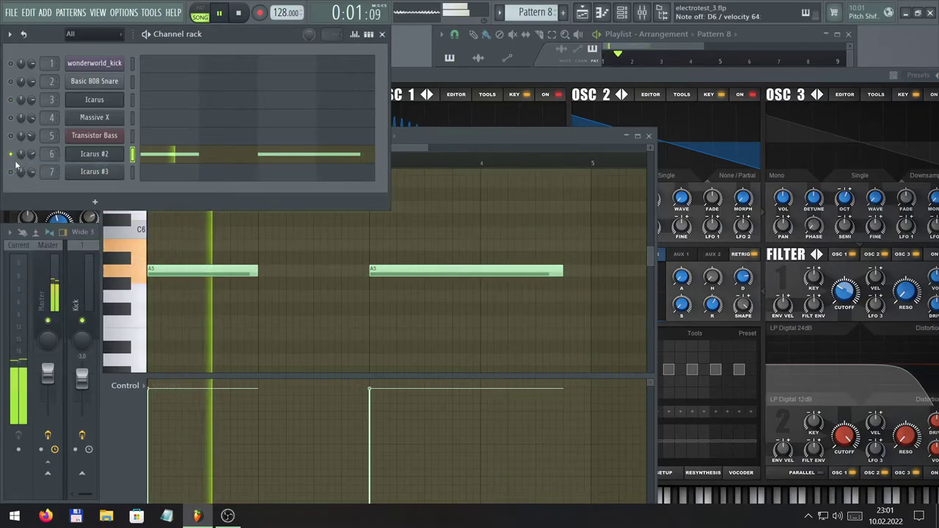
{"action": "right_click", "coordinate": [11, 155]}
{"action": "left_click", "coordinate": [22, 161]}
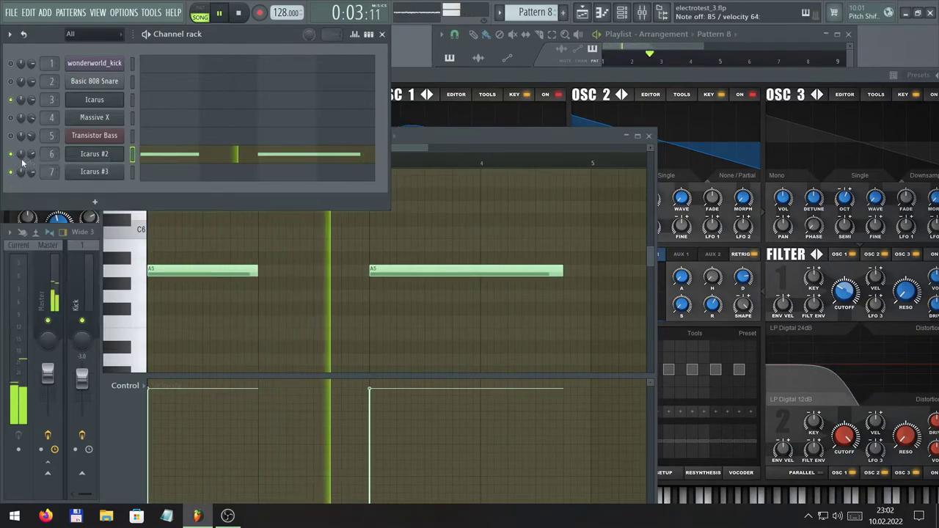
{"action": "right_click", "coordinate": [10, 156]}
{"action": "left_click", "coordinate": [22, 161]}
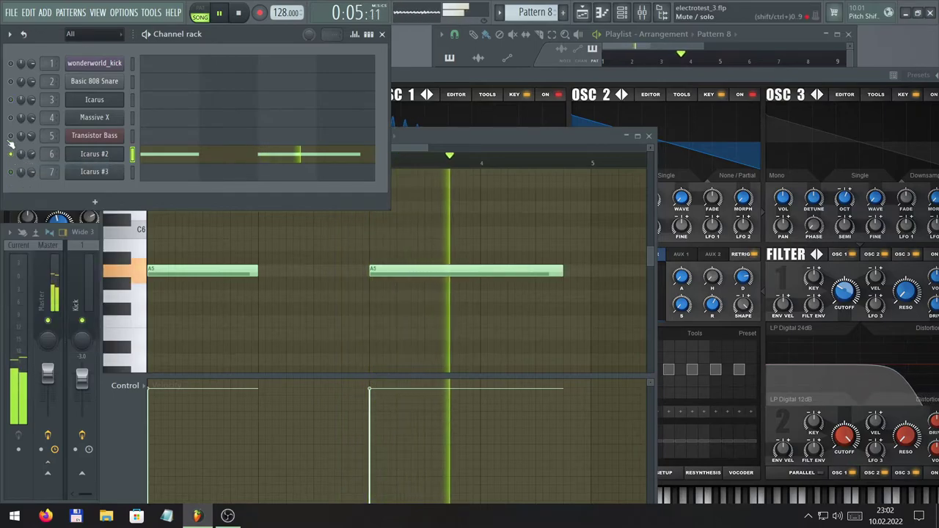
{"action": "right_click", "coordinate": [12, 154]}
{"action": "left_click", "coordinate": [20, 156]}
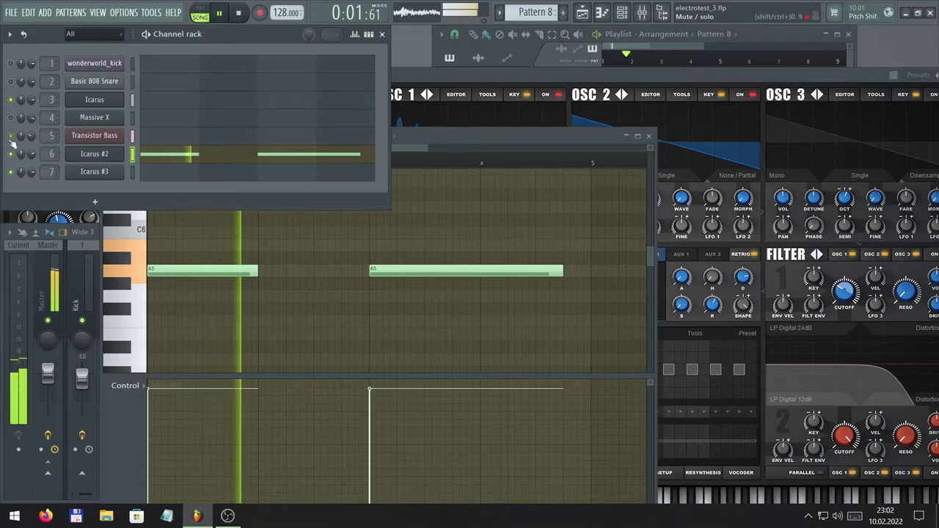
- Activate every channel except Icarus #2 and set the Transistor Bass channel volume to 43%
{"action": "left_click", "coordinate": [11, 137]}
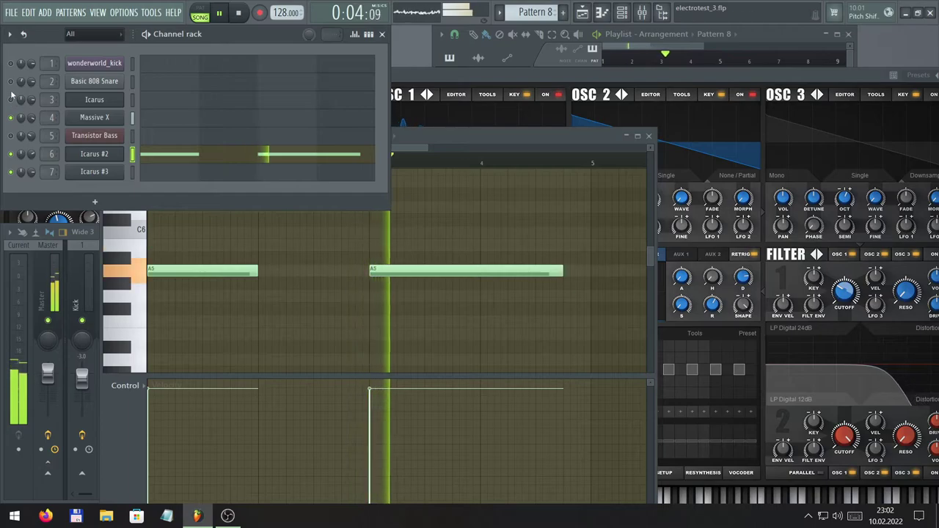
{"action": "left_click", "coordinate": [11, 64]}
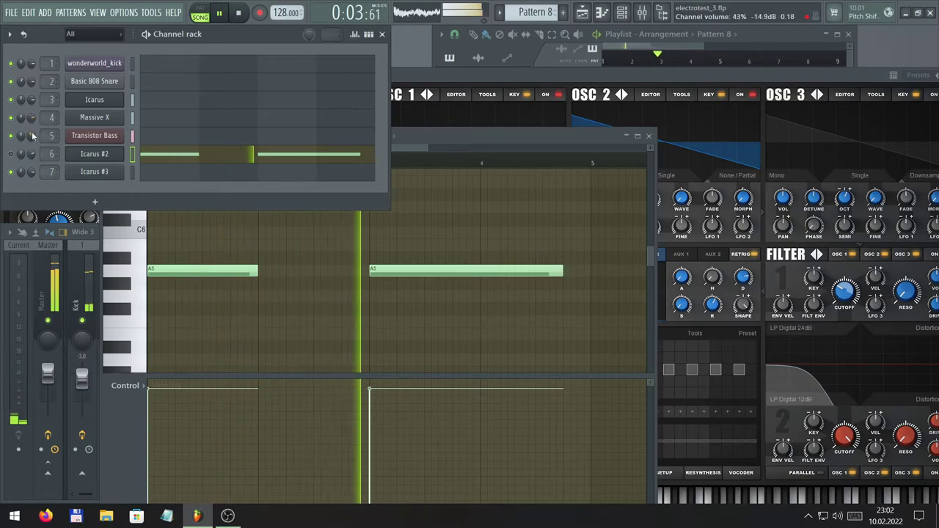
- Set the Raum reverb's decay on the Acid mixer track to 0.33 s, and mute Icarus, Massive X and Icarus #3
{"action": "left_click", "coordinate": [641, 13]}
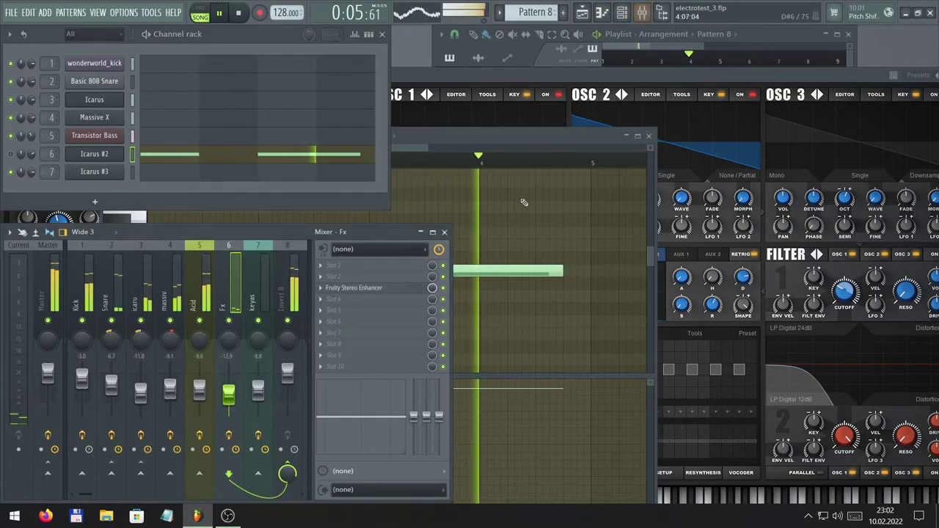
{"action": "left_click", "coordinate": [196, 299]}
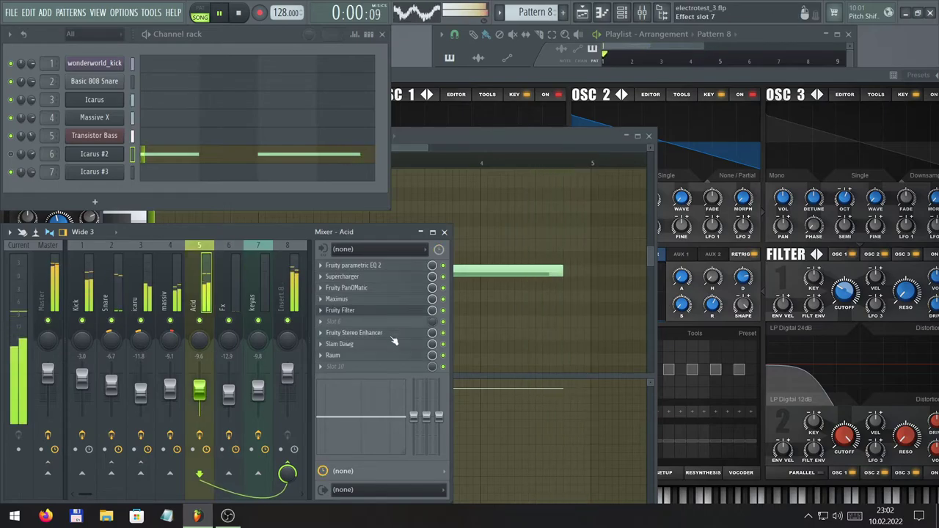
{"action": "left_click", "coordinate": [380, 357]}
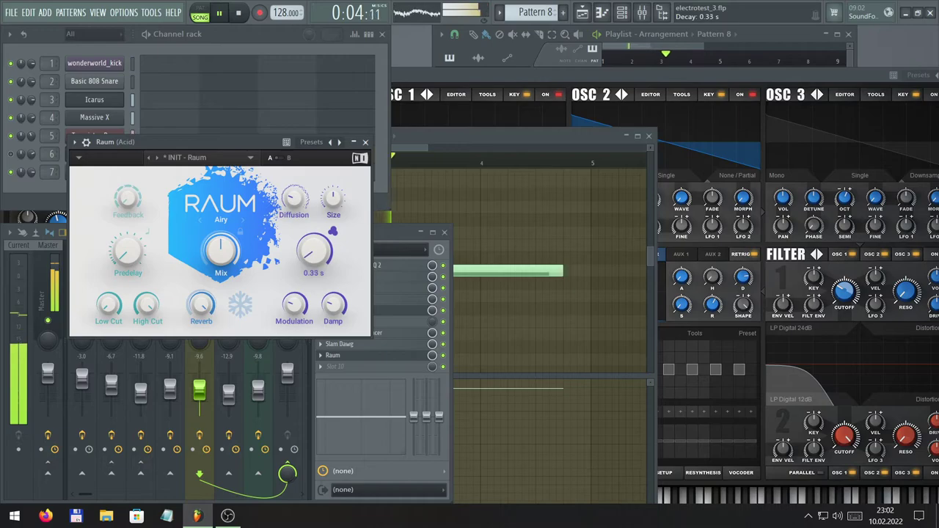
{"action": "left_click", "coordinate": [366, 142]}
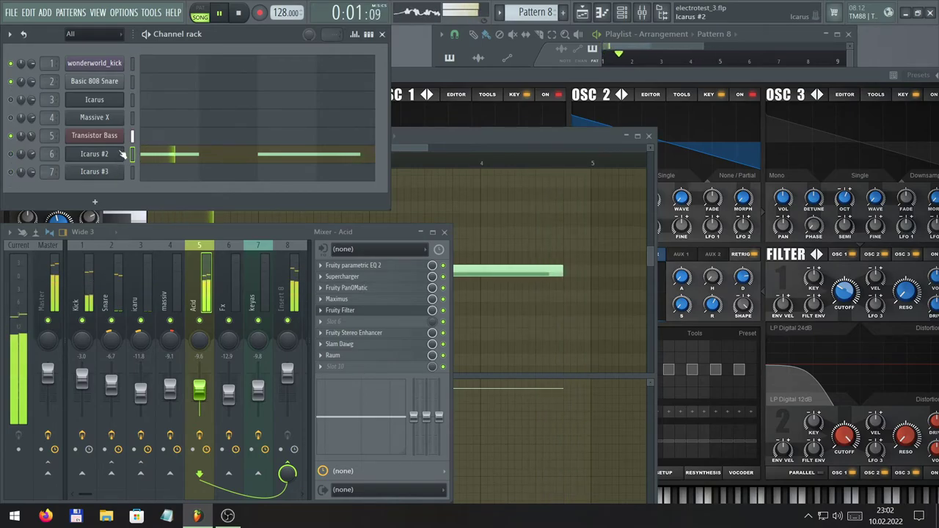
- Raise the Transistor Bass cutoff to 71.4% and load its patch 59 Solid
{"action": "left_click", "coordinate": [93, 135]}
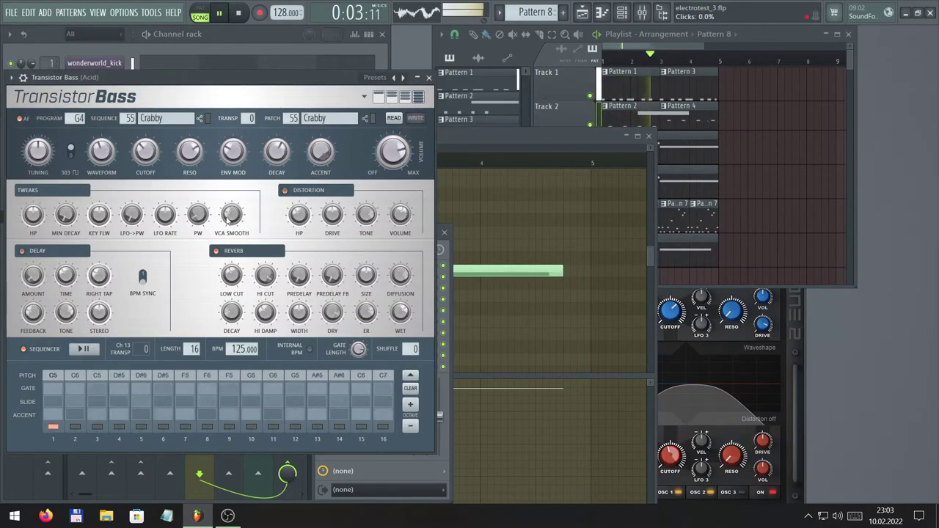
{"action": "left_click_drag", "start_coordinate": [203, 83], "coordinate": [376, 98]}
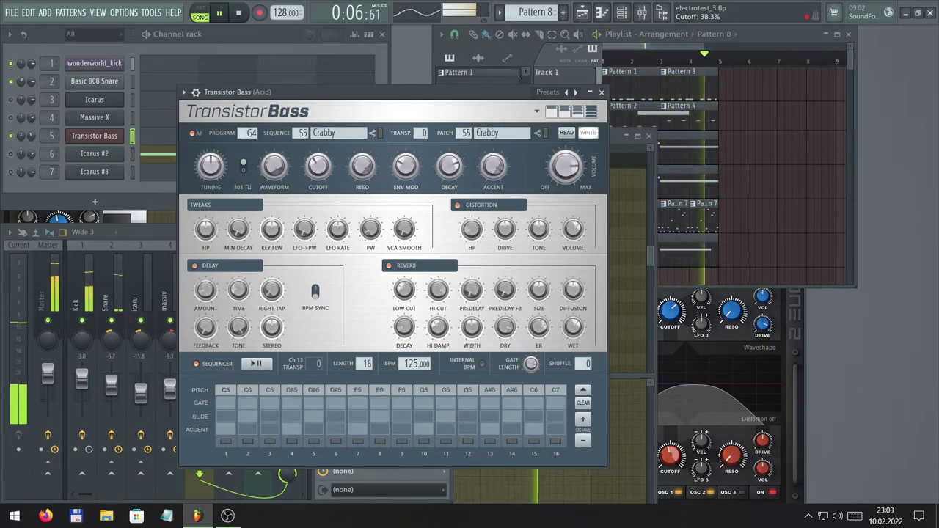
{"action": "key", "text": "F6"}
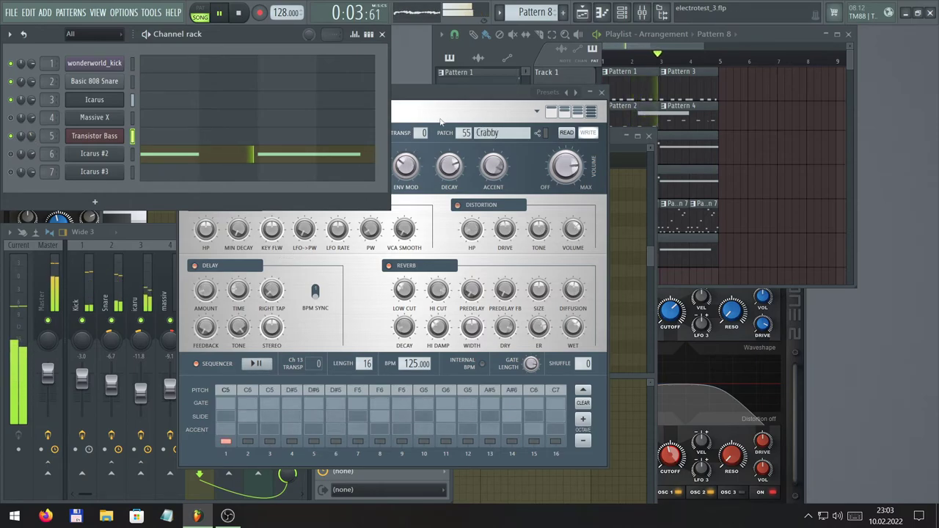
{"action": "left_click", "coordinate": [440, 123]}
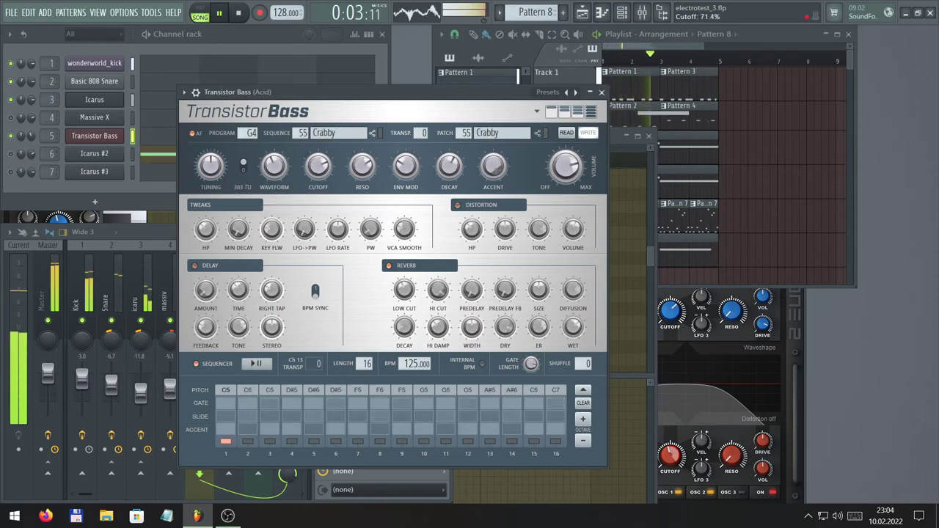
{"action": "left_click", "coordinate": [44, 183]}
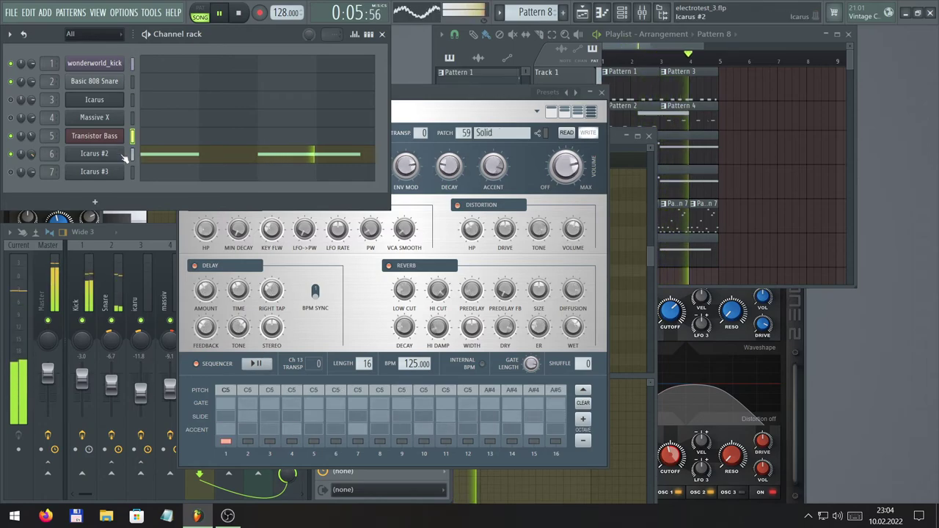
- Audition Icarus #2 with its channel pitch at +200 cents, reset the pitch to 0 cents and mute the channel
{"action": "left_click", "coordinate": [117, 154]}
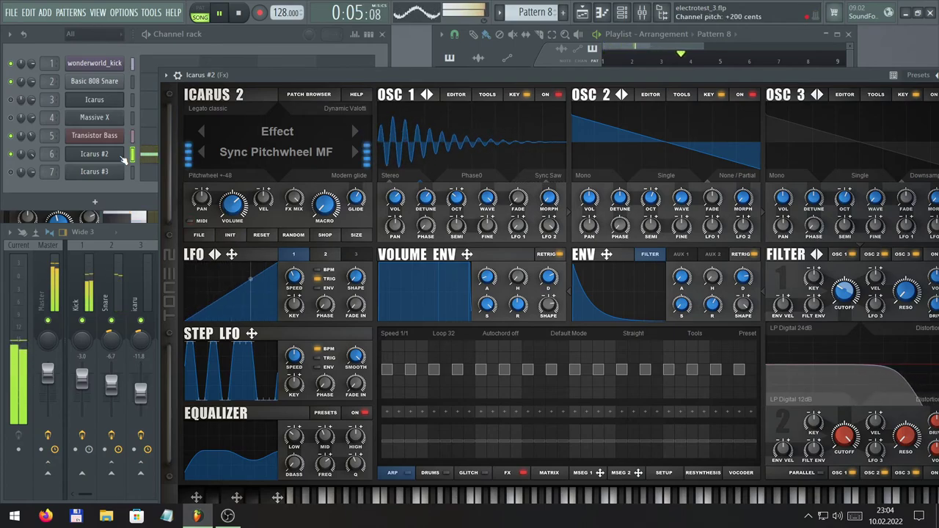
{"action": "left_click", "coordinate": [15, 155]}
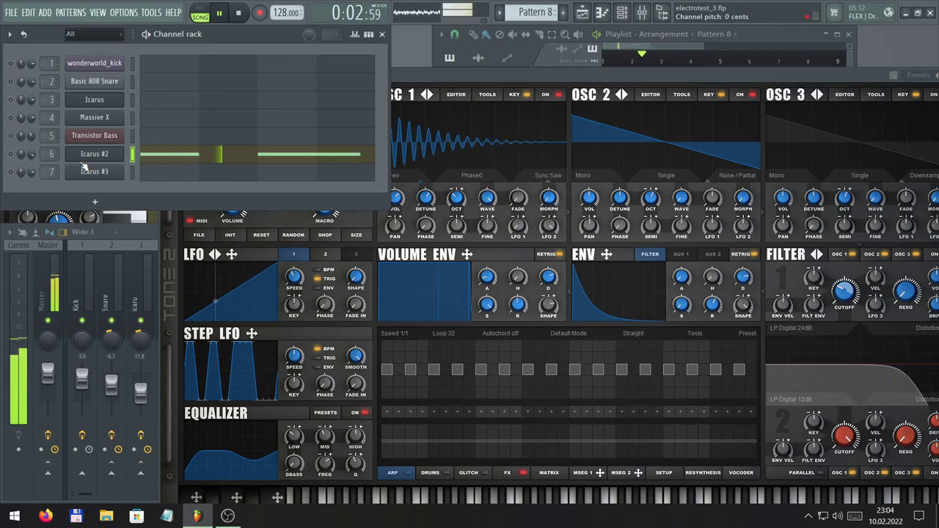
- Stop playback and switch to OBS Studio
{"action": "left_click", "coordinate": [236, 13]}
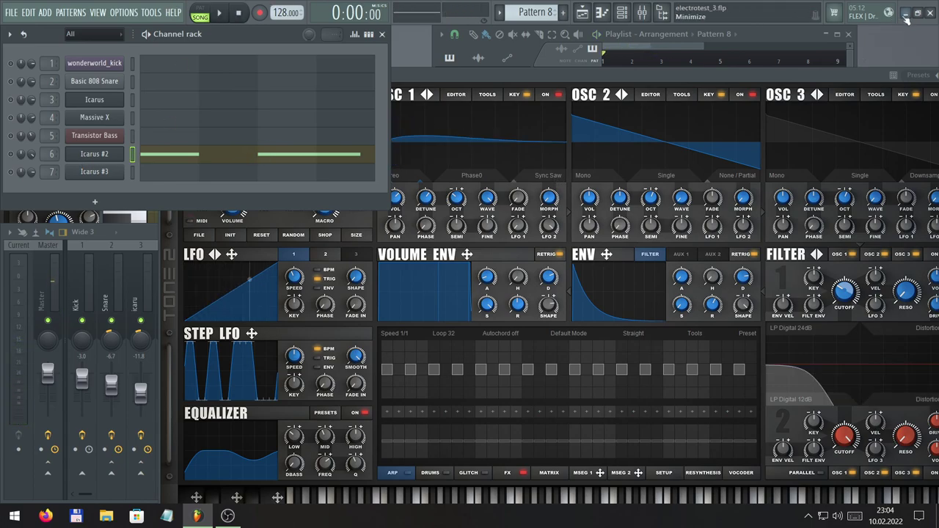
{"action": "left_click", "coordinate": [227, 515]}
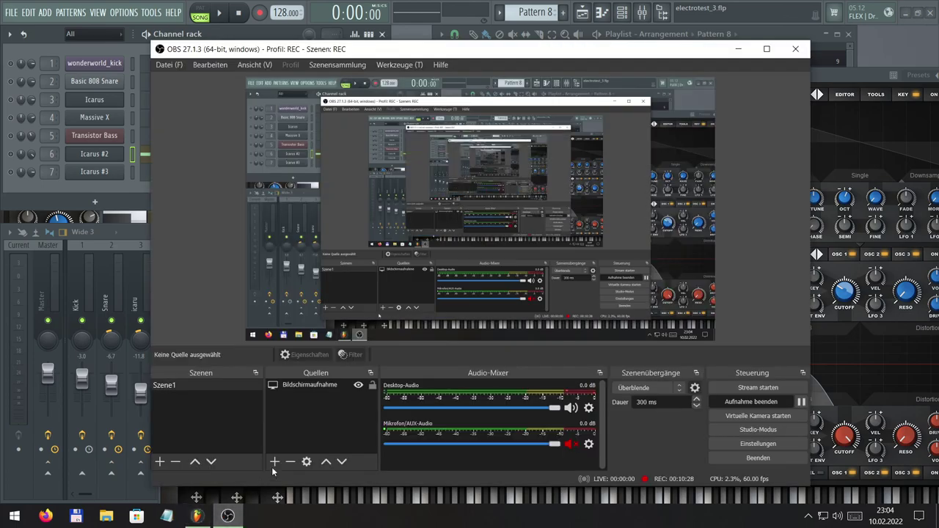